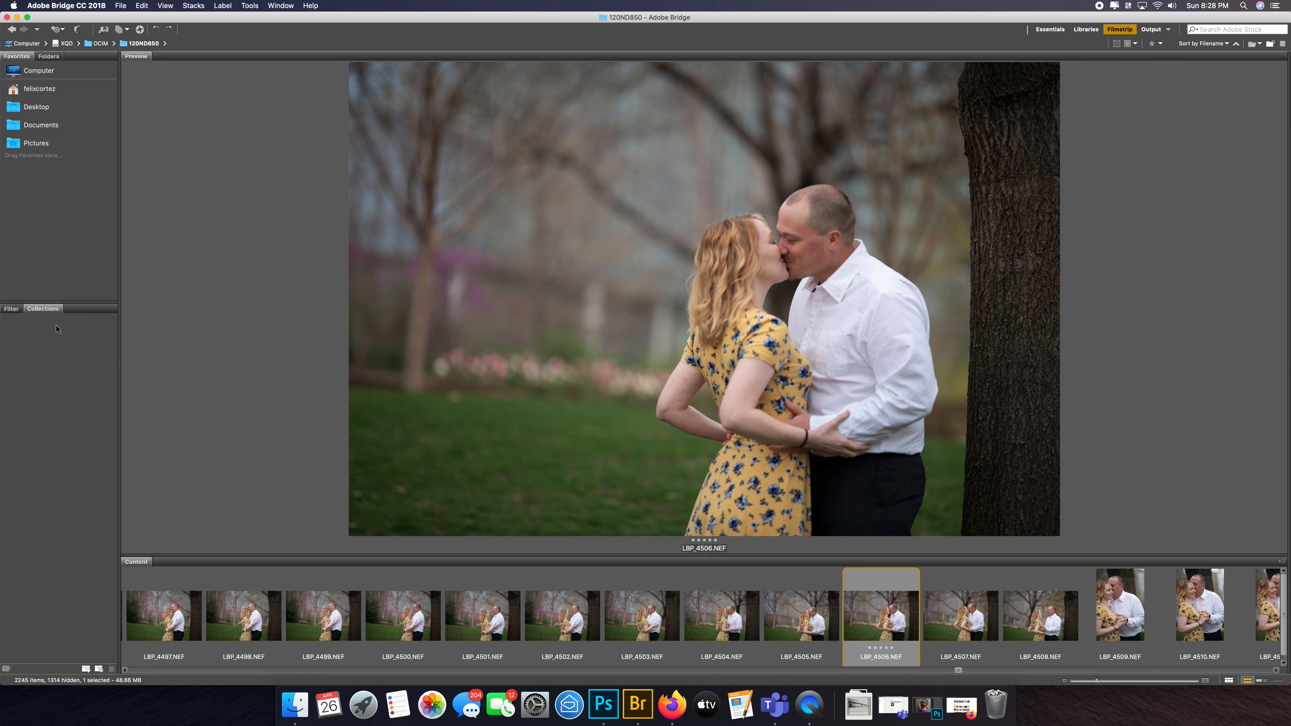
Step: Open LBP_4506.NEF in Camera Raw and set its Highlights to -58
click(6, 310)
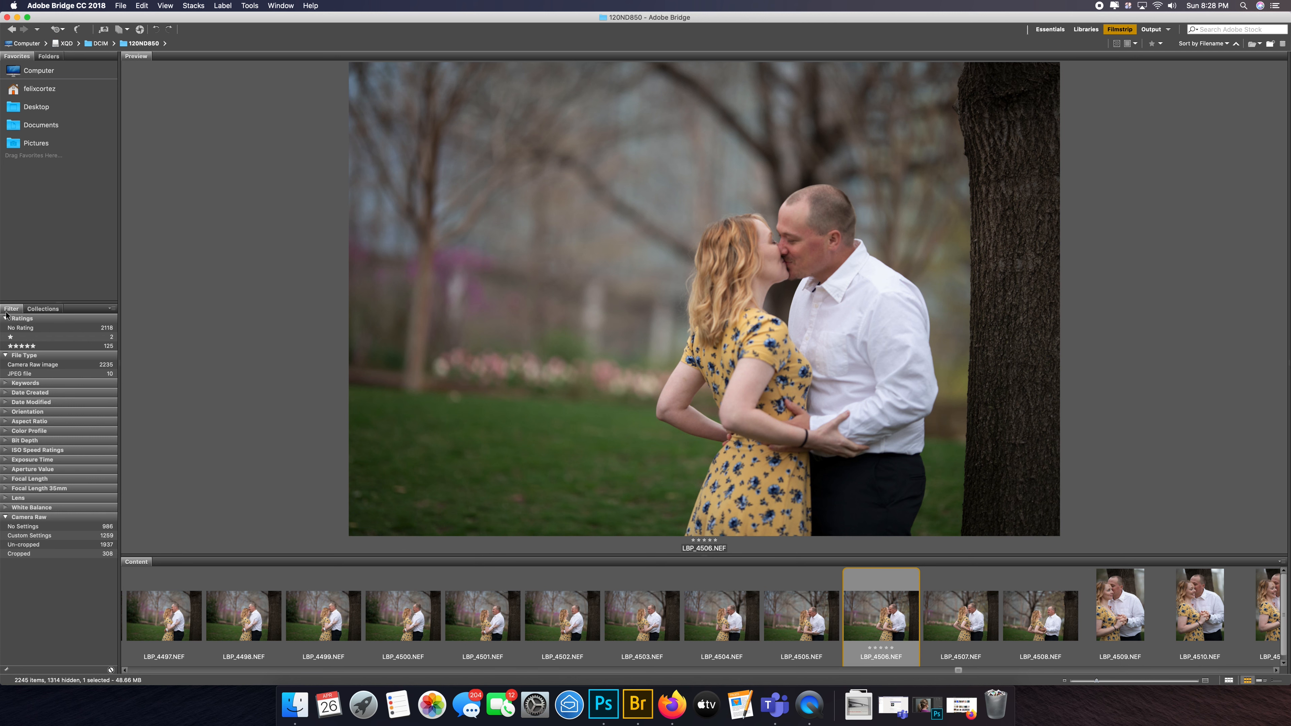
double_click(881, 629)
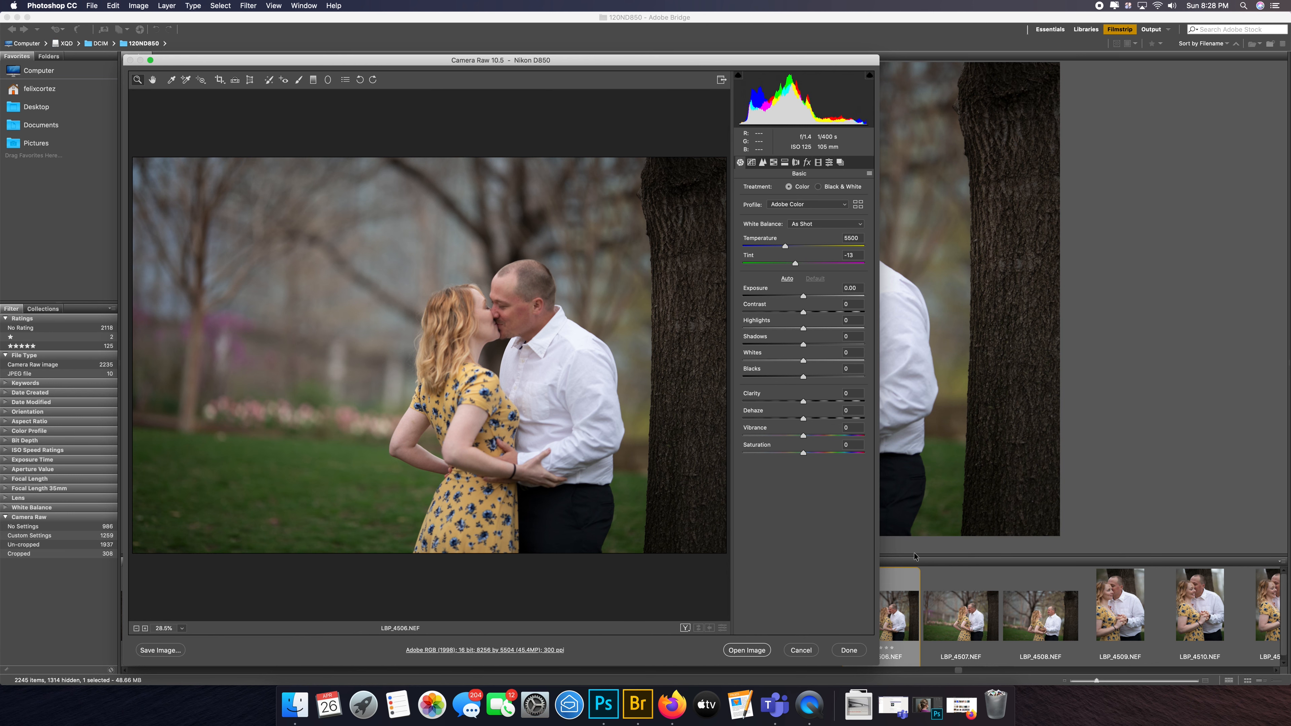
drag(767, 326, 764, 330)
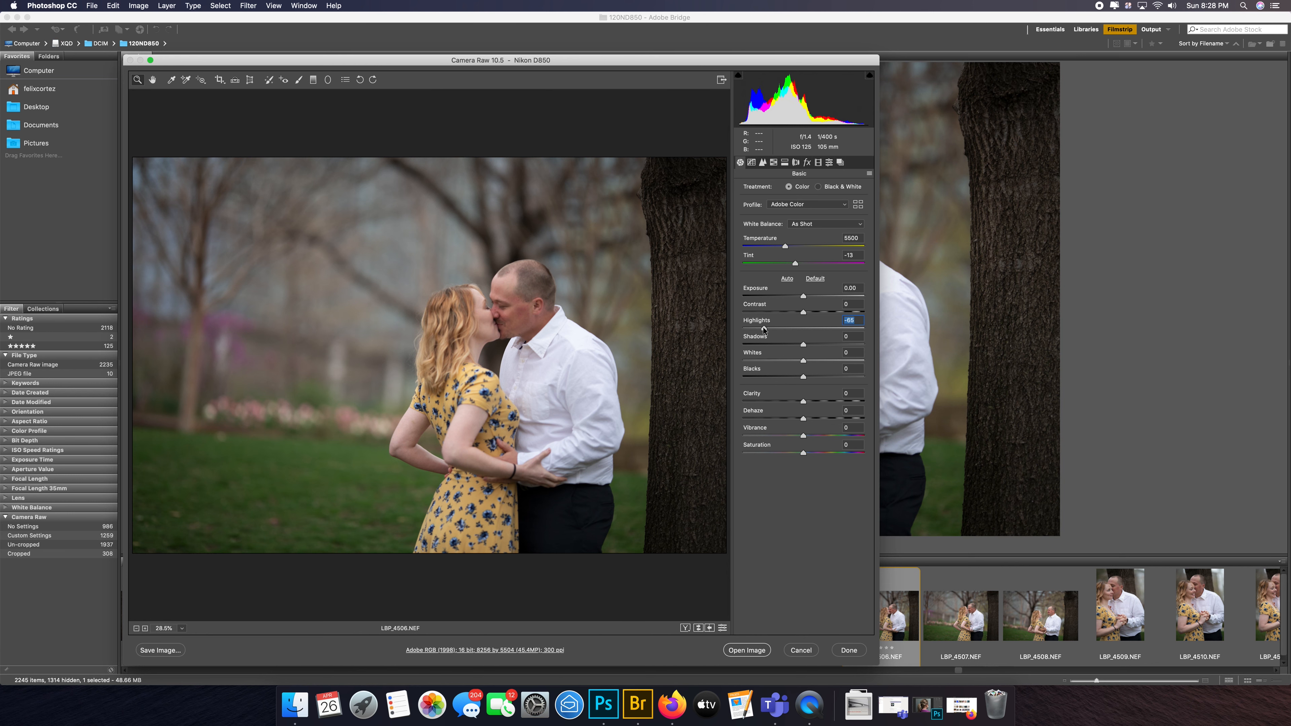
click(768, 328)
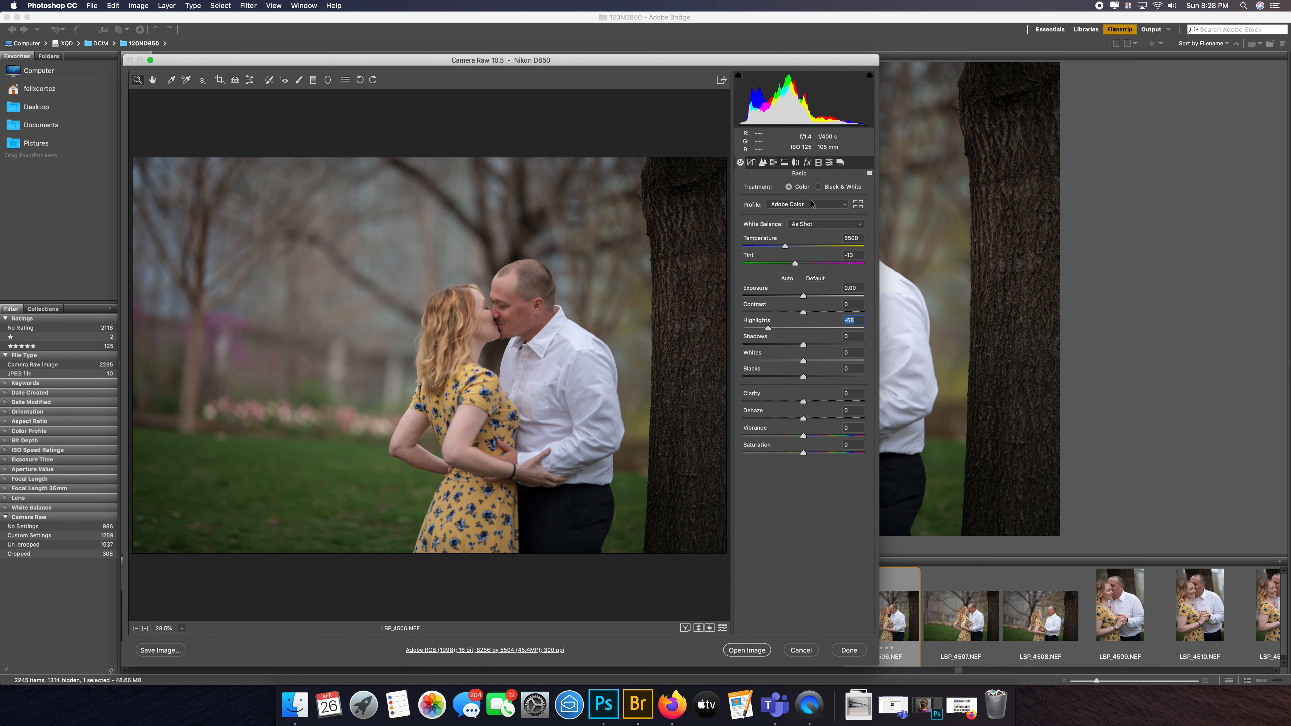
Step: Enable lens profile corrections with chromatic aberration removal and set the Vignetting correction amount to 28
click(795, 162)
click(762, 217)
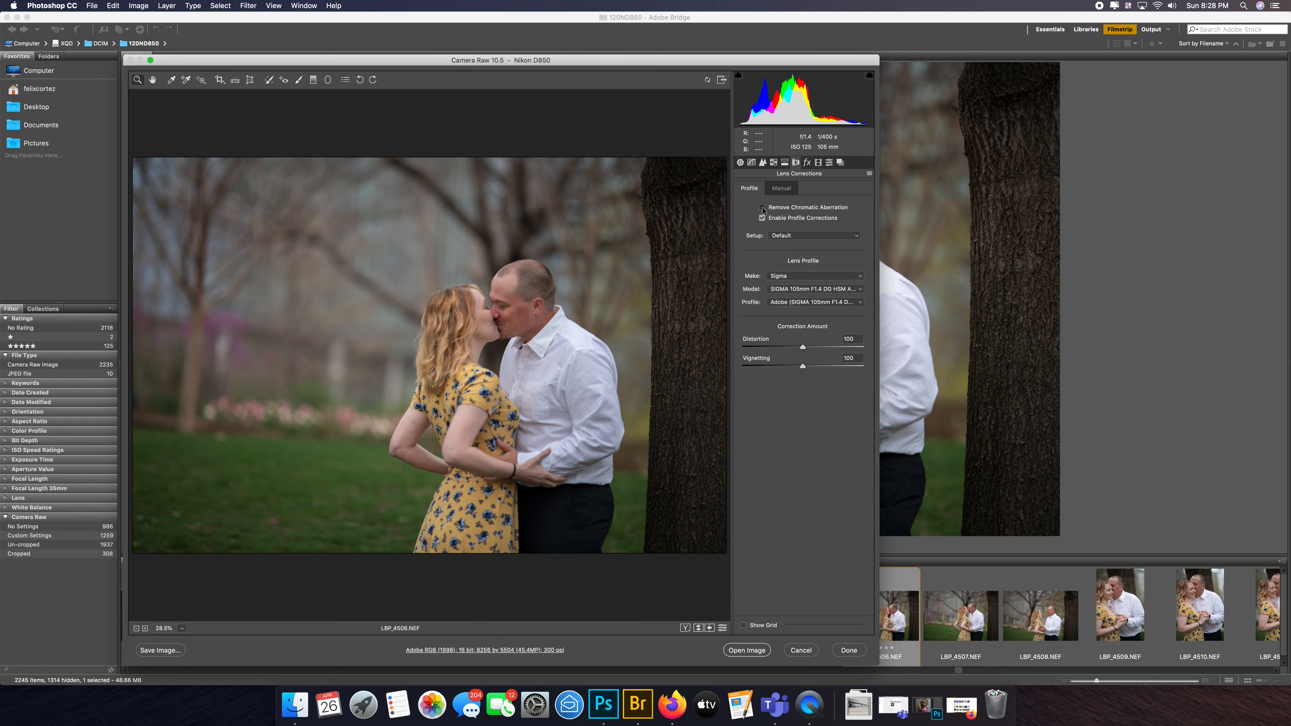
click(762, 208)
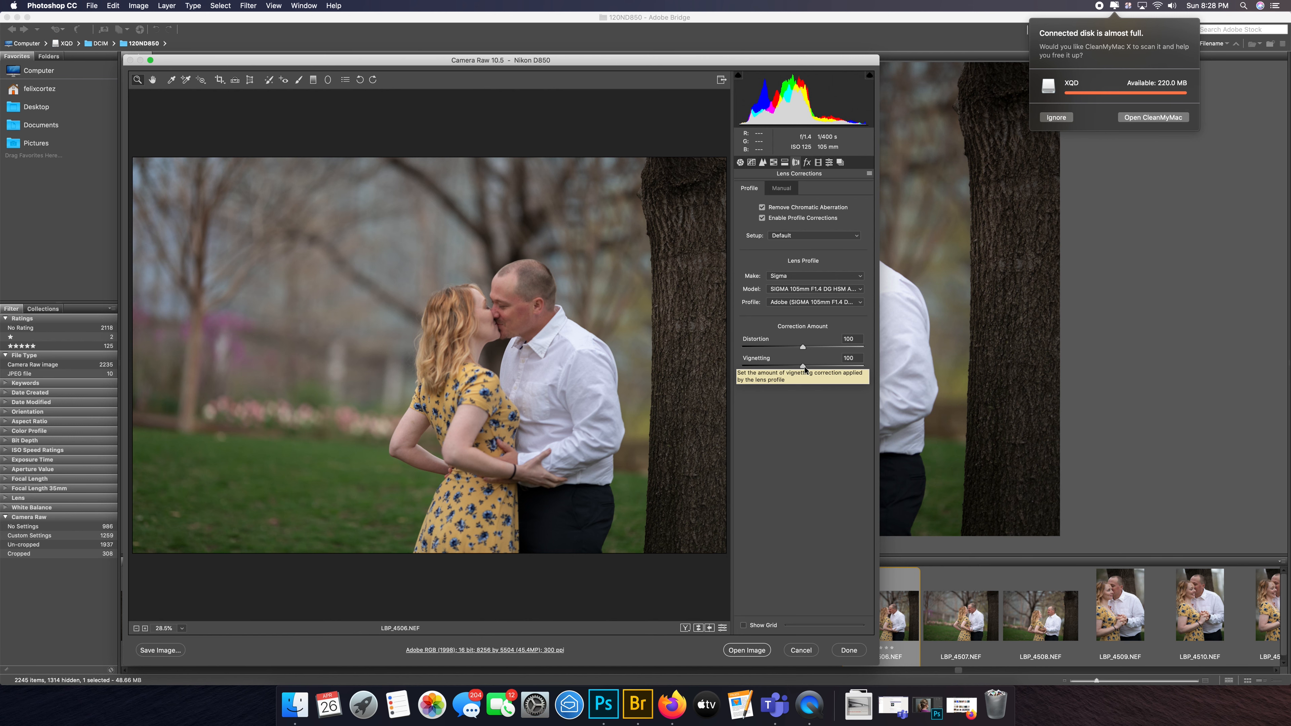
drag(803, 366, 761, 371)
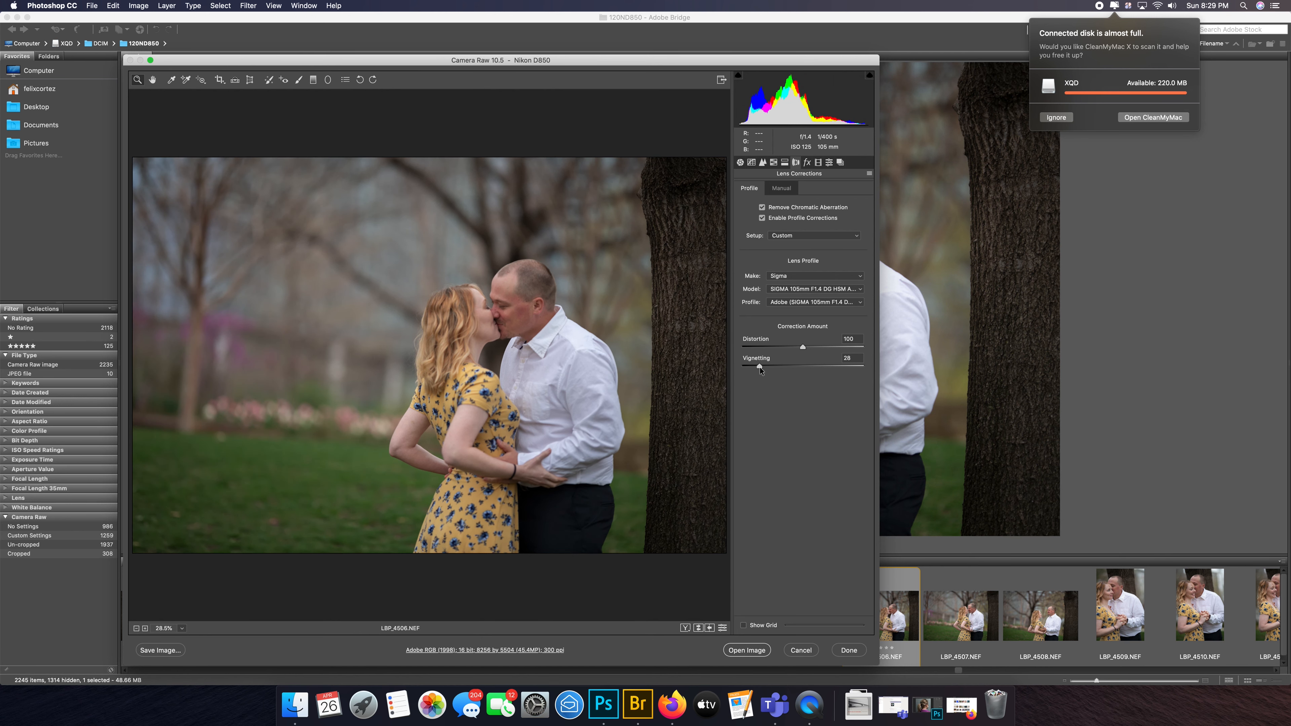
Step: Set sharpening to Amount 63, Radius 1.3, Detail 27 and Masking 61, and add slight luminance noise reduction
click(763, 162)
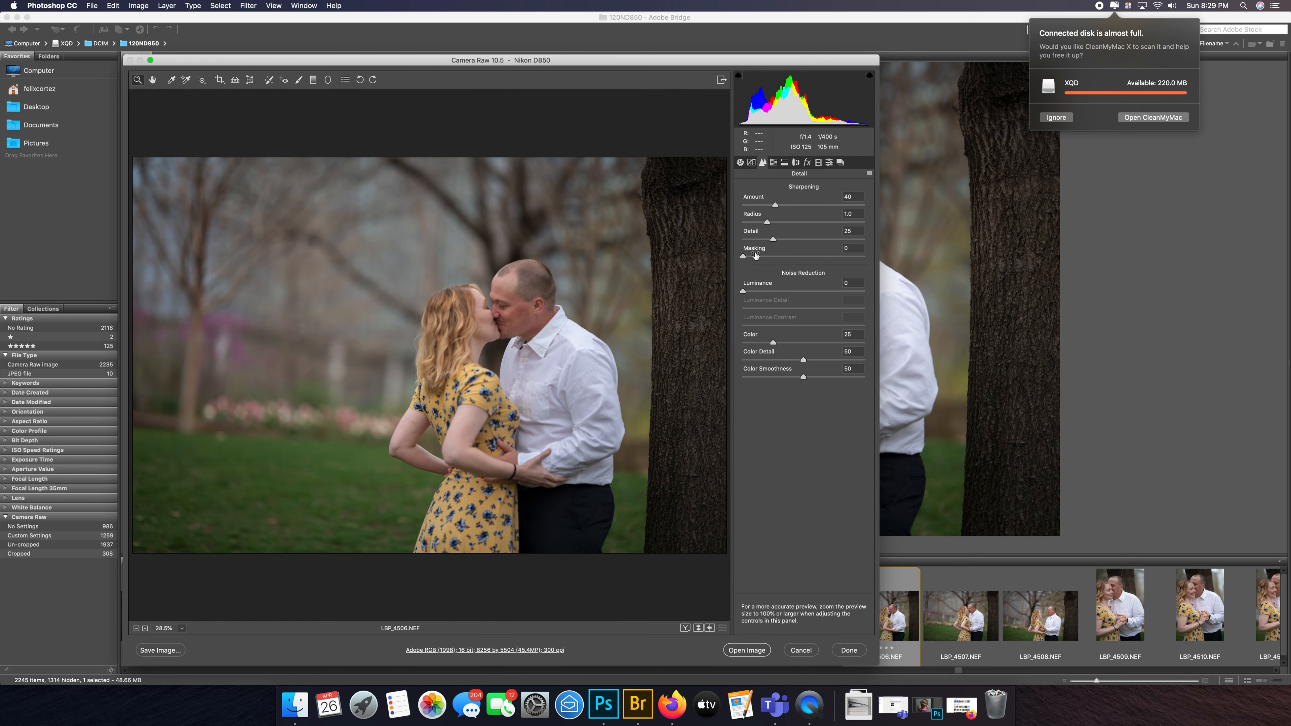
drag(743, 256, 809, 262)
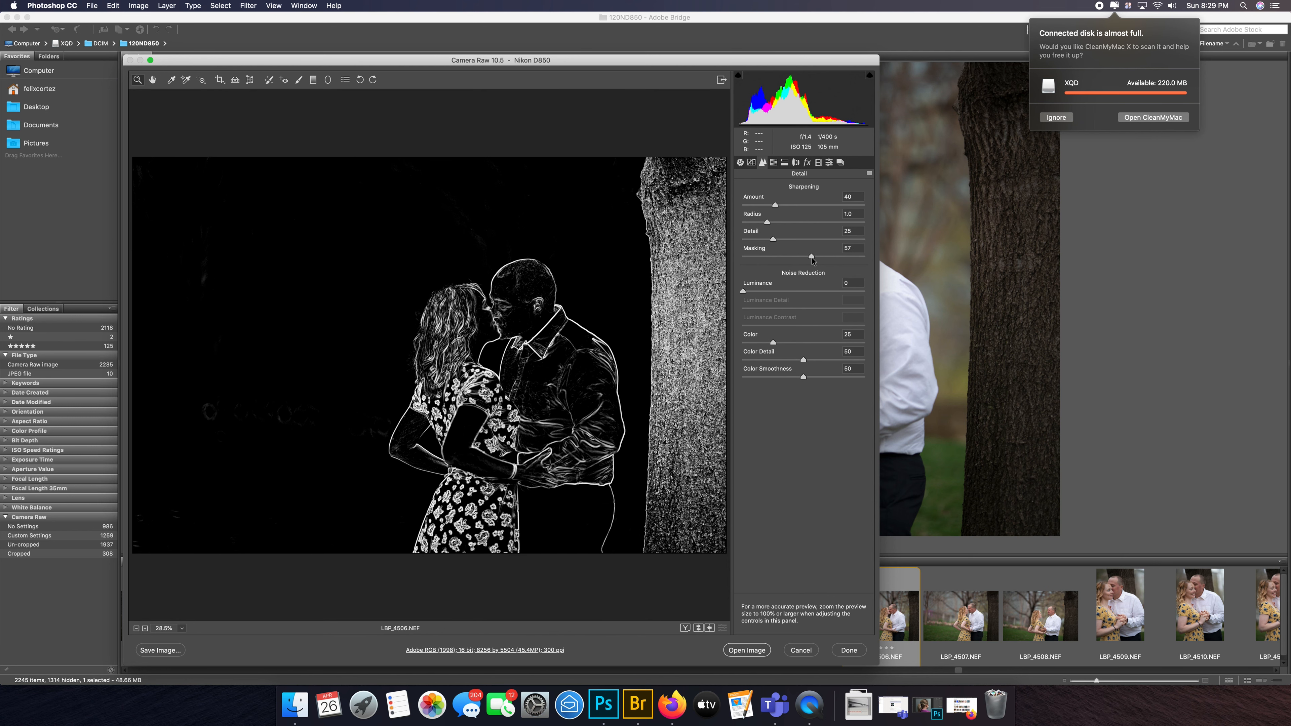
drag(813, 260, 816, 260)
drag(779, 206, 784, 231)
click(781, 223)
click(783, 223)
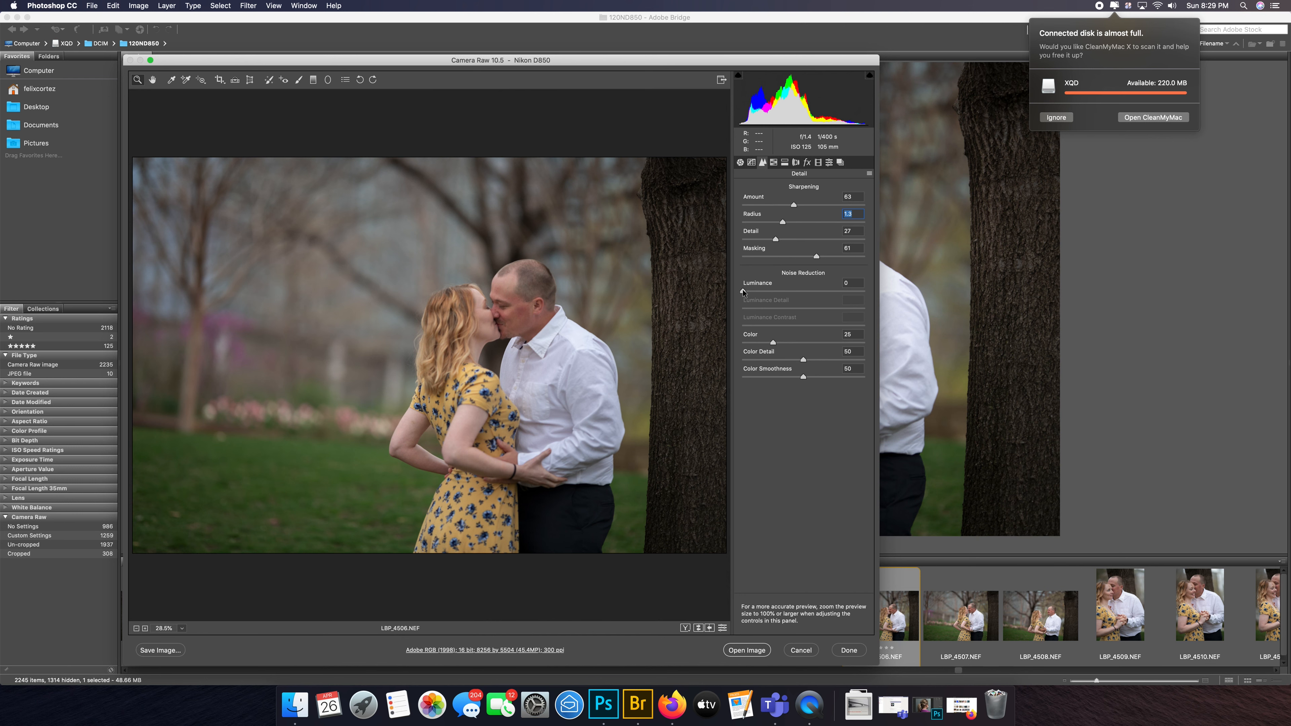
drag(744, 292, 746, 291)
Step: Adjust the basic tones to Whites +18, Shadows +1 and Exposure +0.05
click(740, 162)
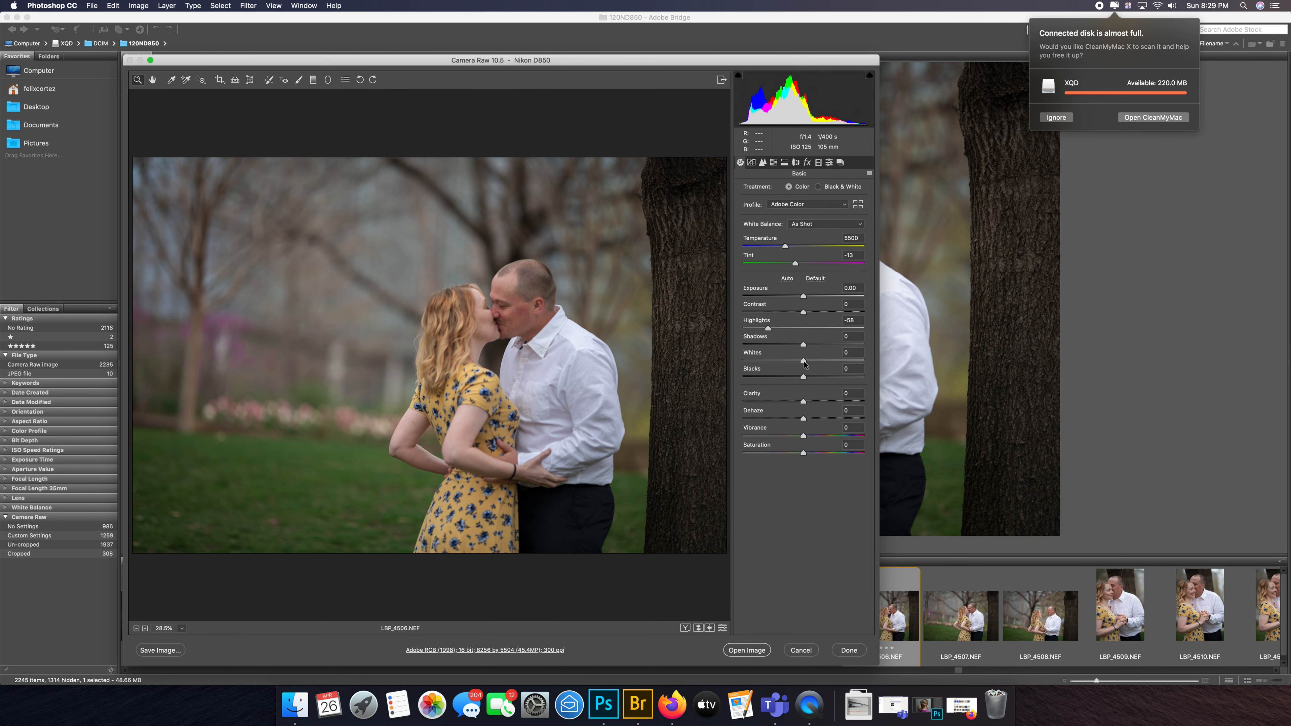
drag(804, 364, 814, 362)
click(804, 345)
drag(804, 297, 804, 297)
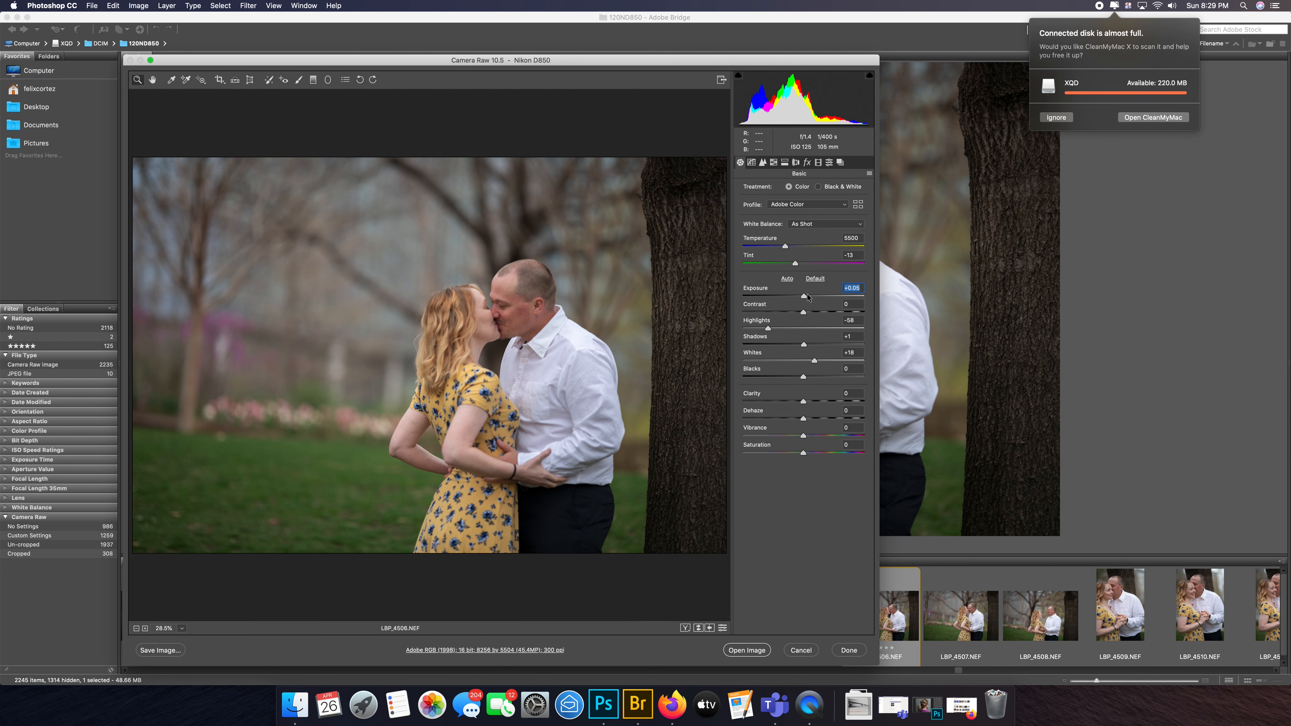
Step: Open the adjusted photo in Photoshop and close the LBP_5310.NEF document
click(748, 654)
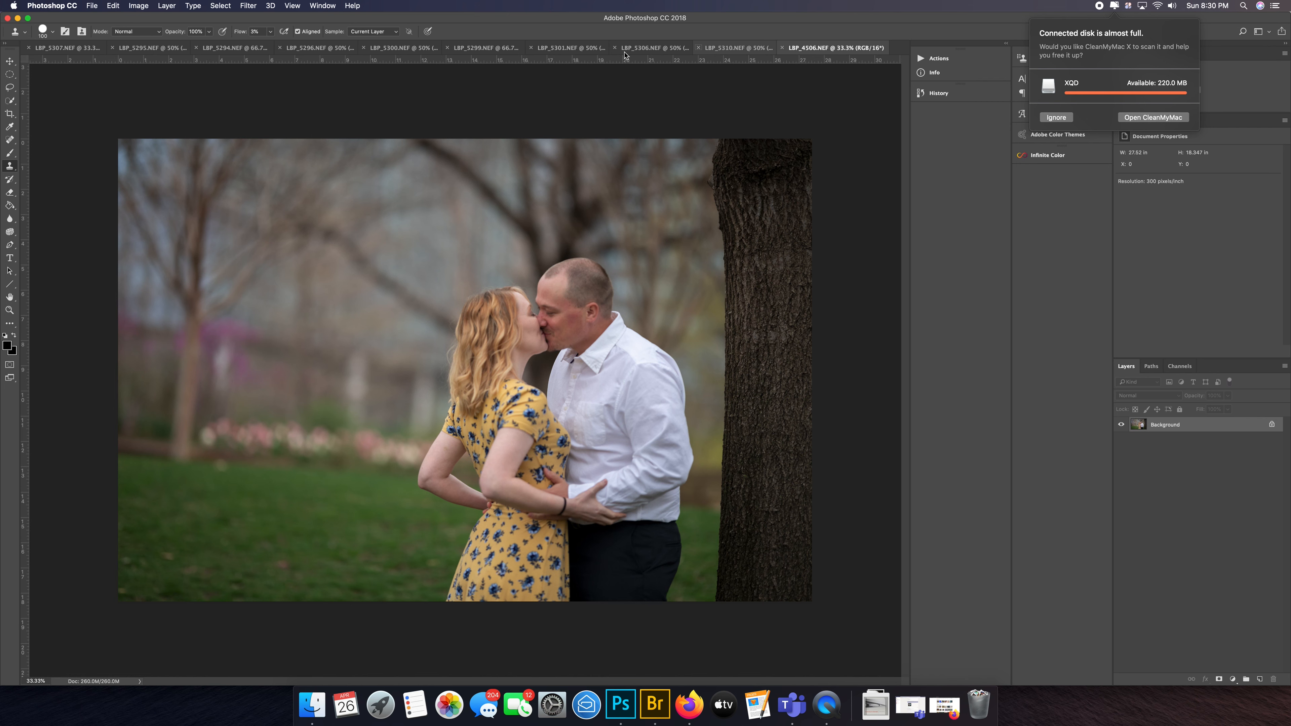
click(625, 223)
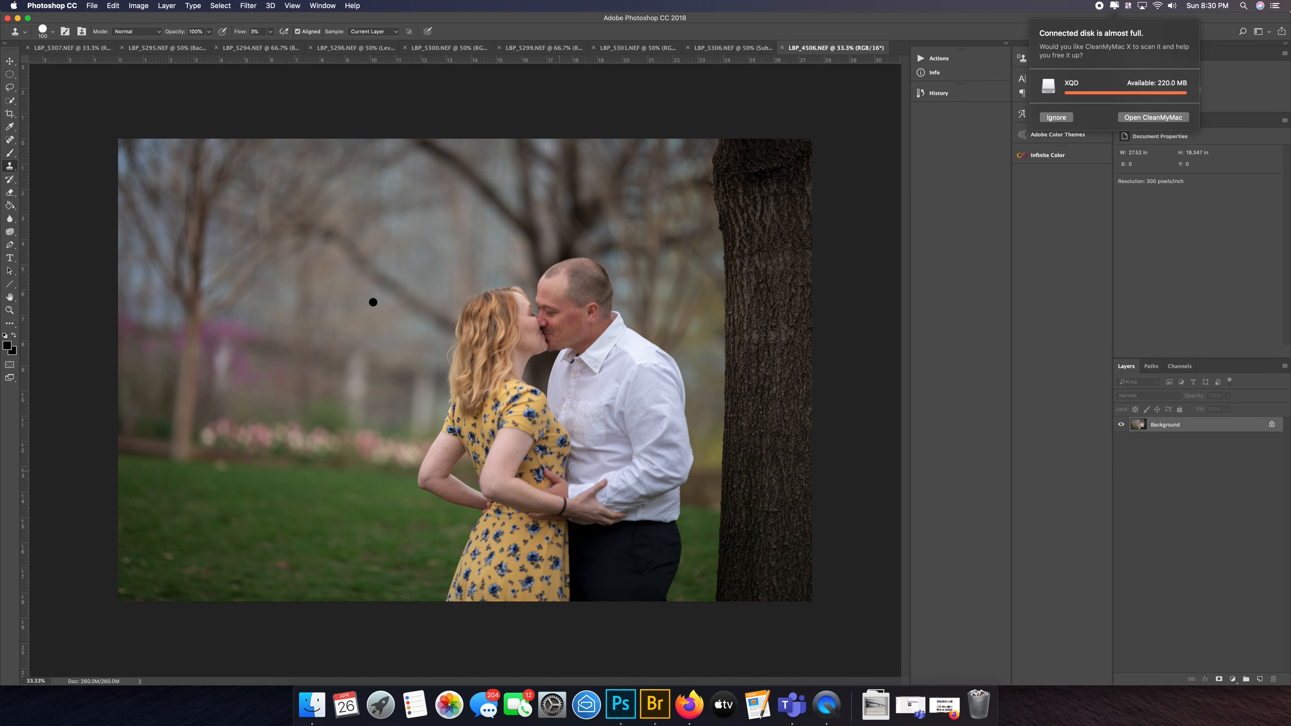
click(1058, 119)
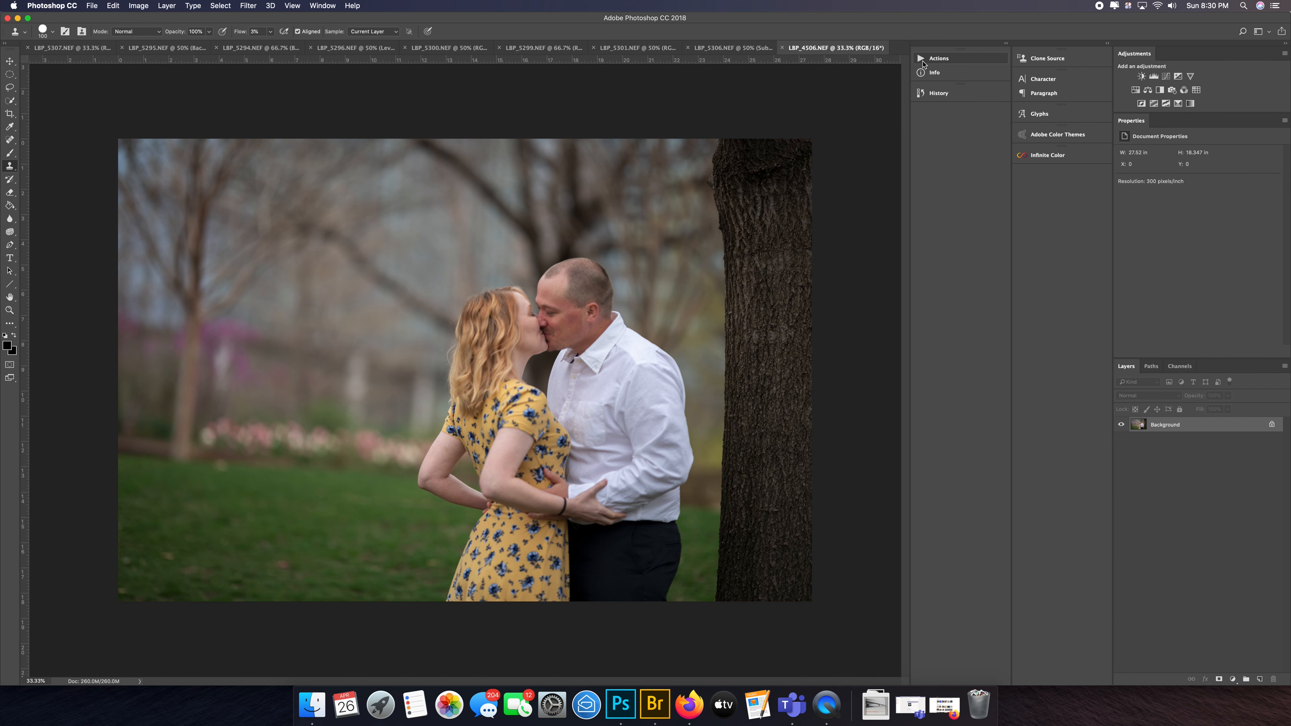
Step: Run the "LBP - Shadow / Highlight Fix" action from the "LBP - Clean Preset Base" set on the photo
click(921, 59)
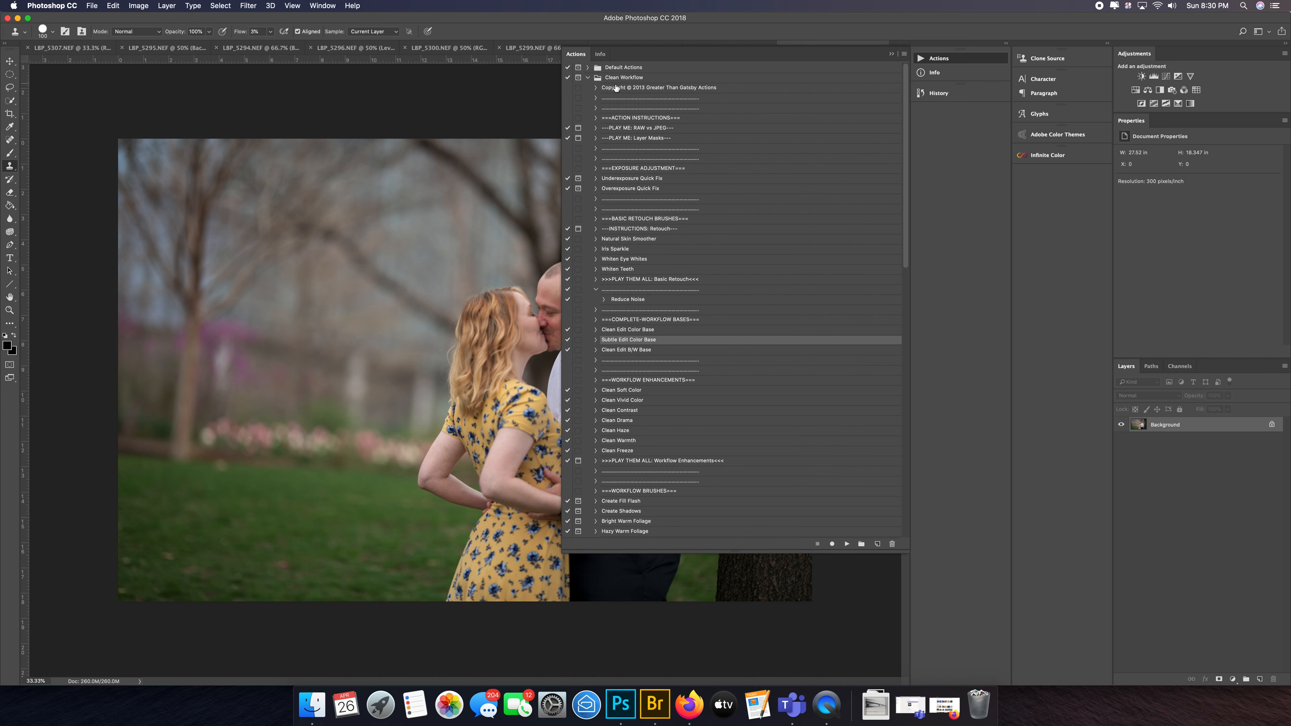
click(589, 78)
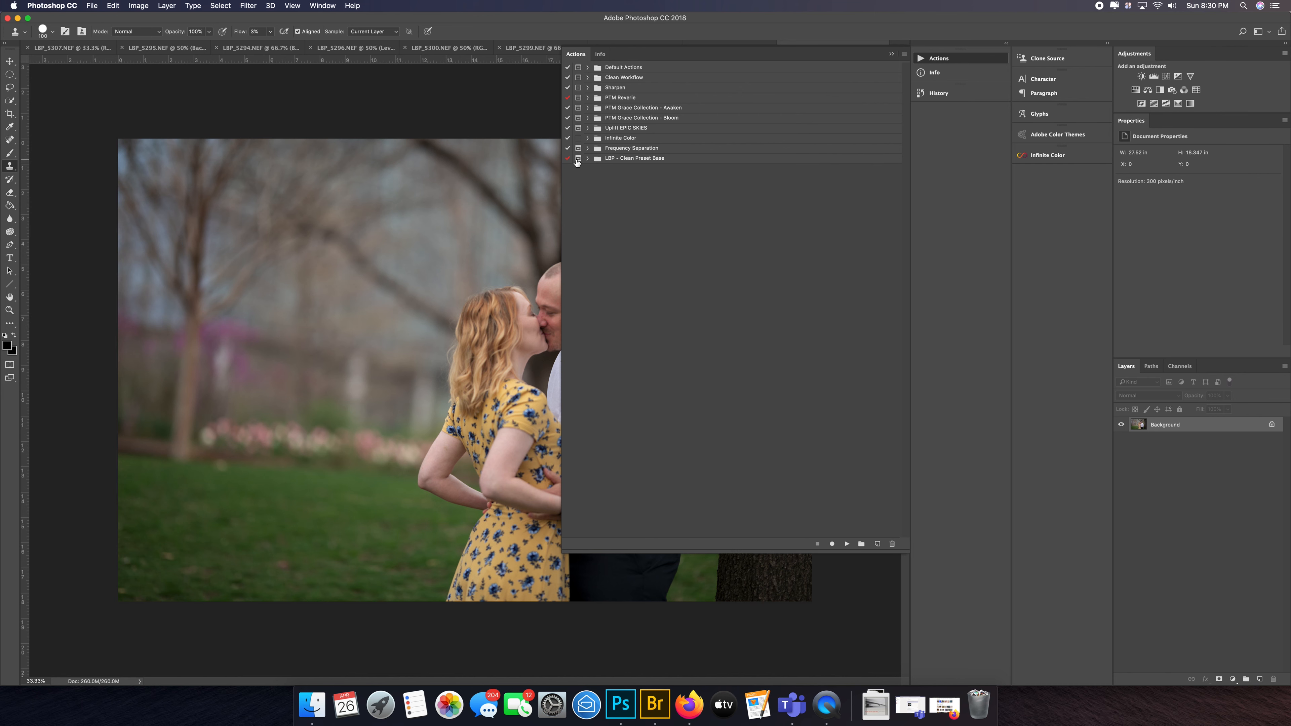
click(588, 159)
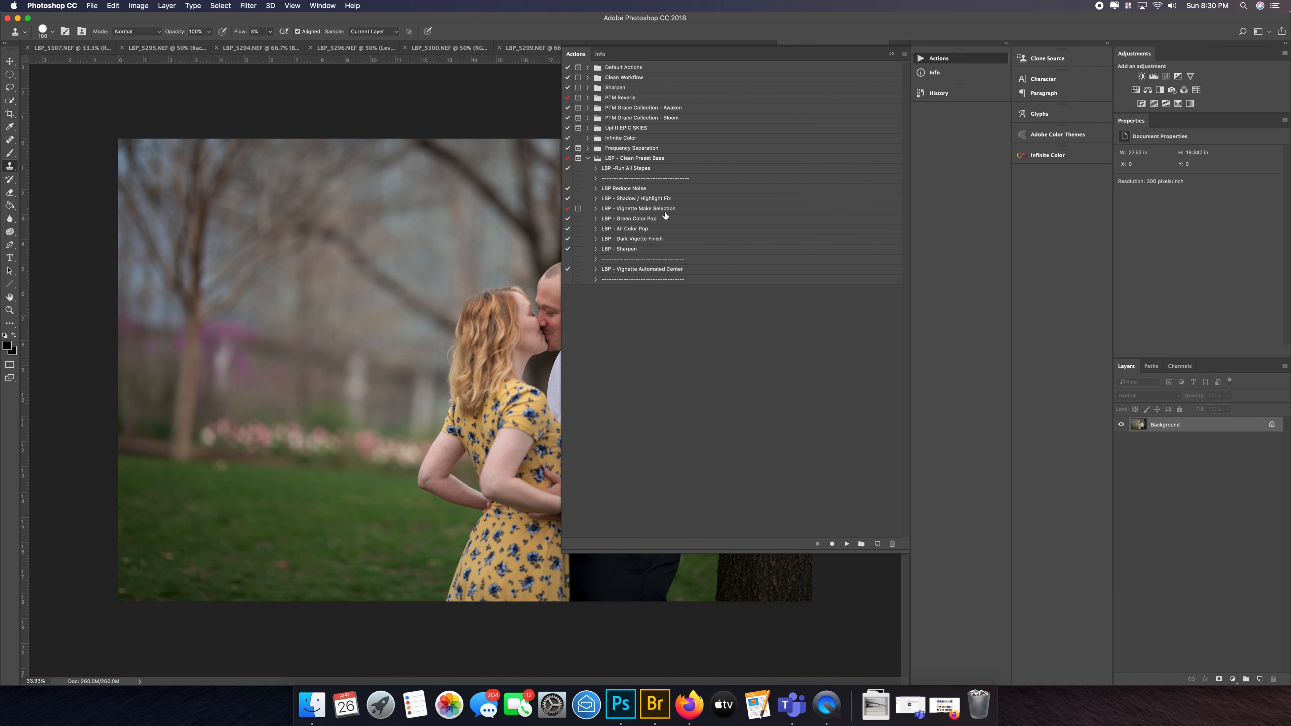
click(625, 170)
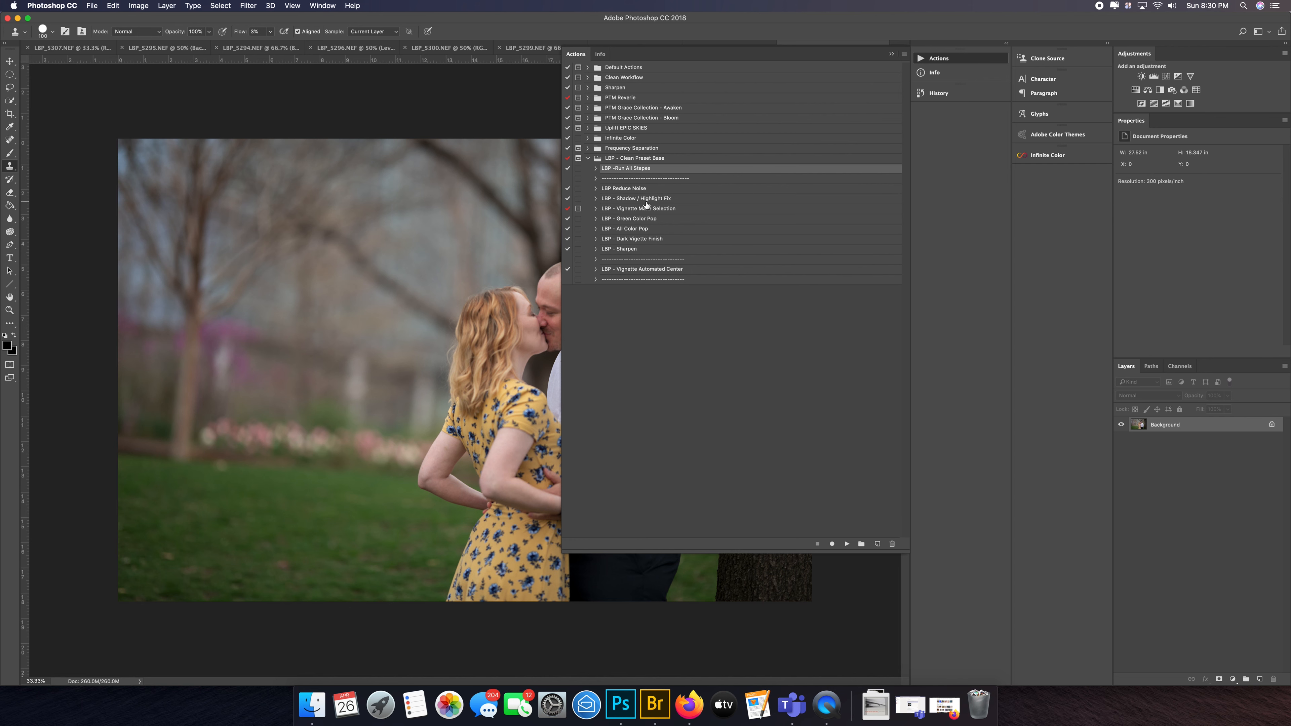
click(633, 189)
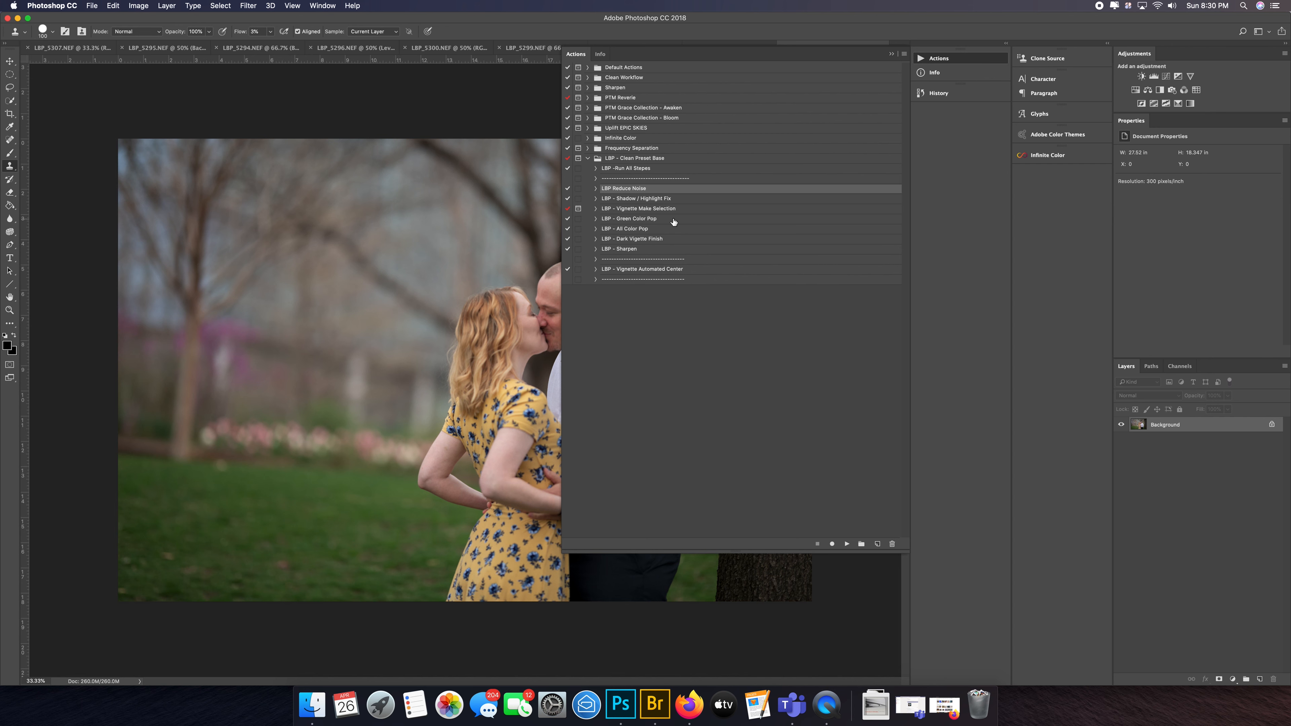
click(665, 200)
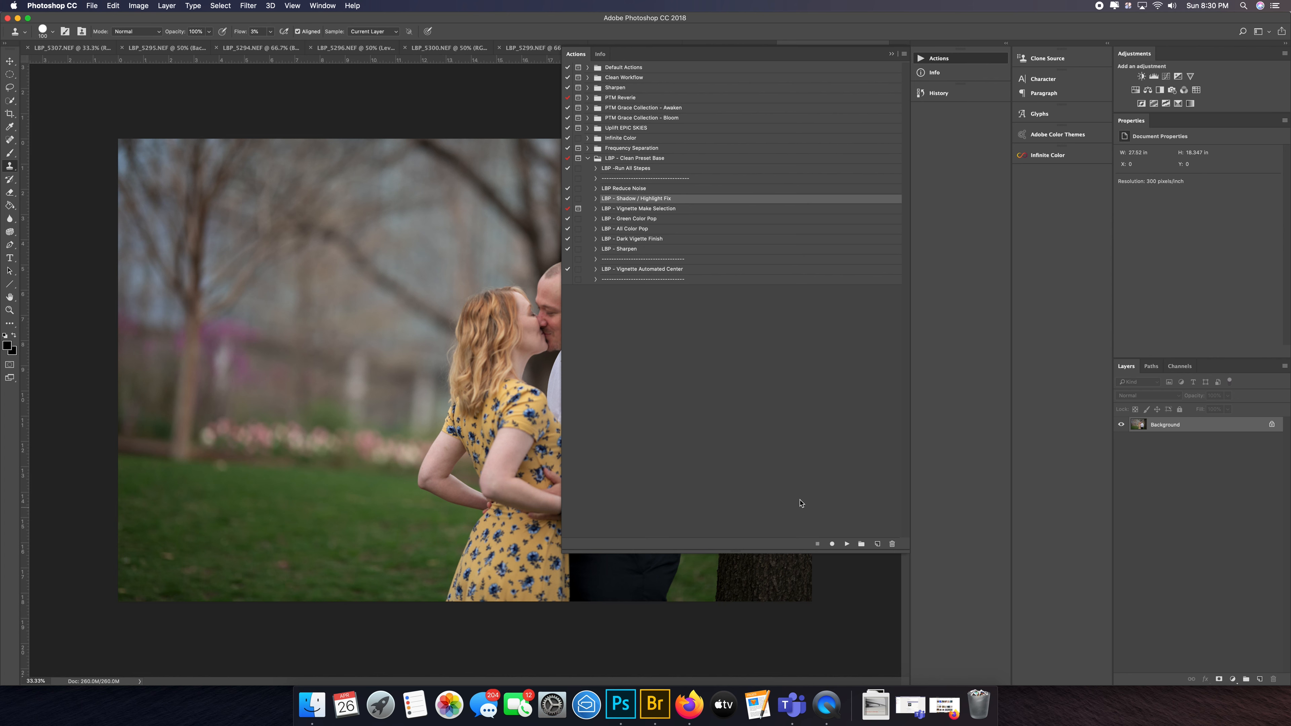
click(847, 545)
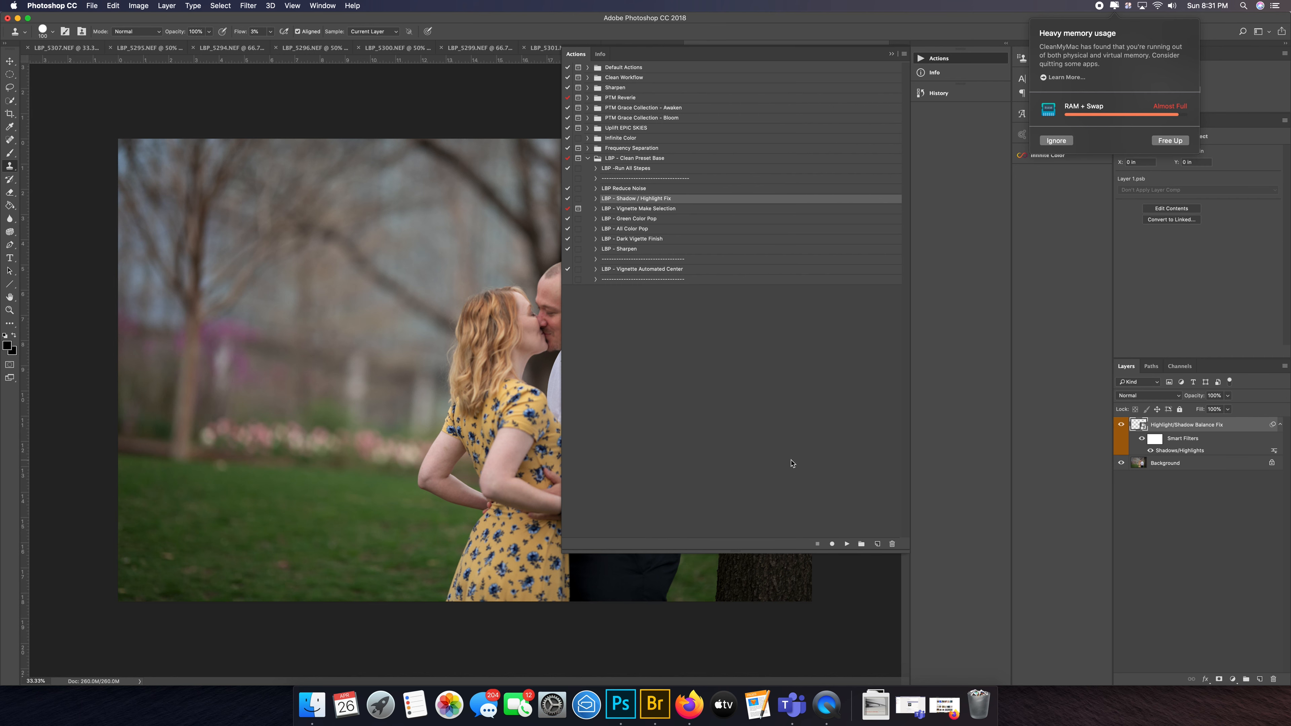
click(1056, 141)
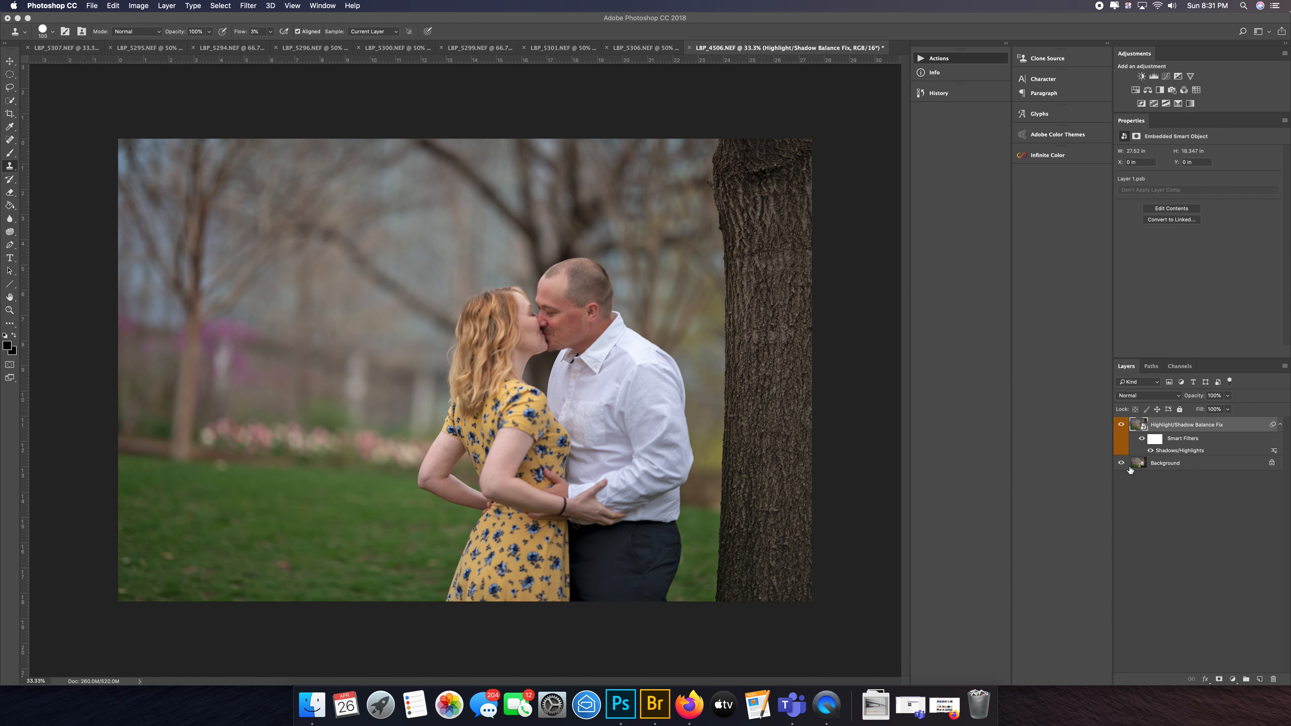
Step: Compare the photo with and without the Highlight/Shadow Balance Fix layer, leaving the layer visible
click(1122, 426)
click(939, 58)
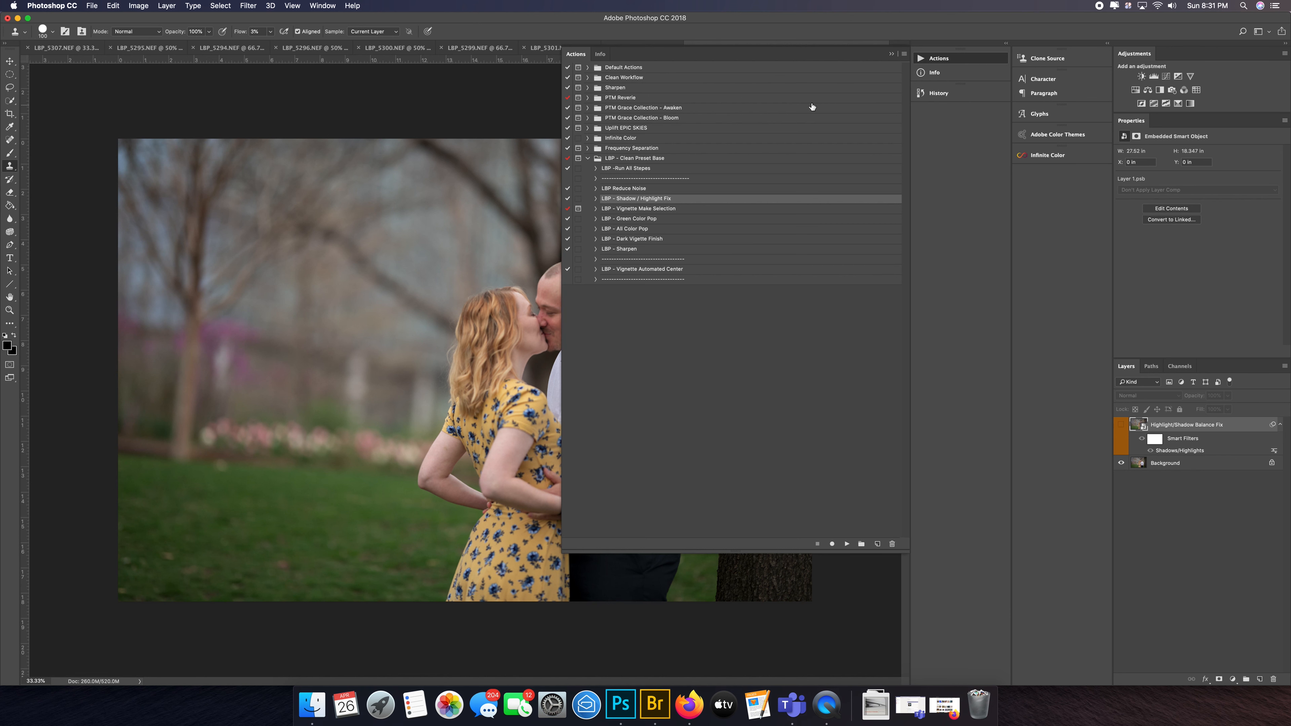
click(893, 56)
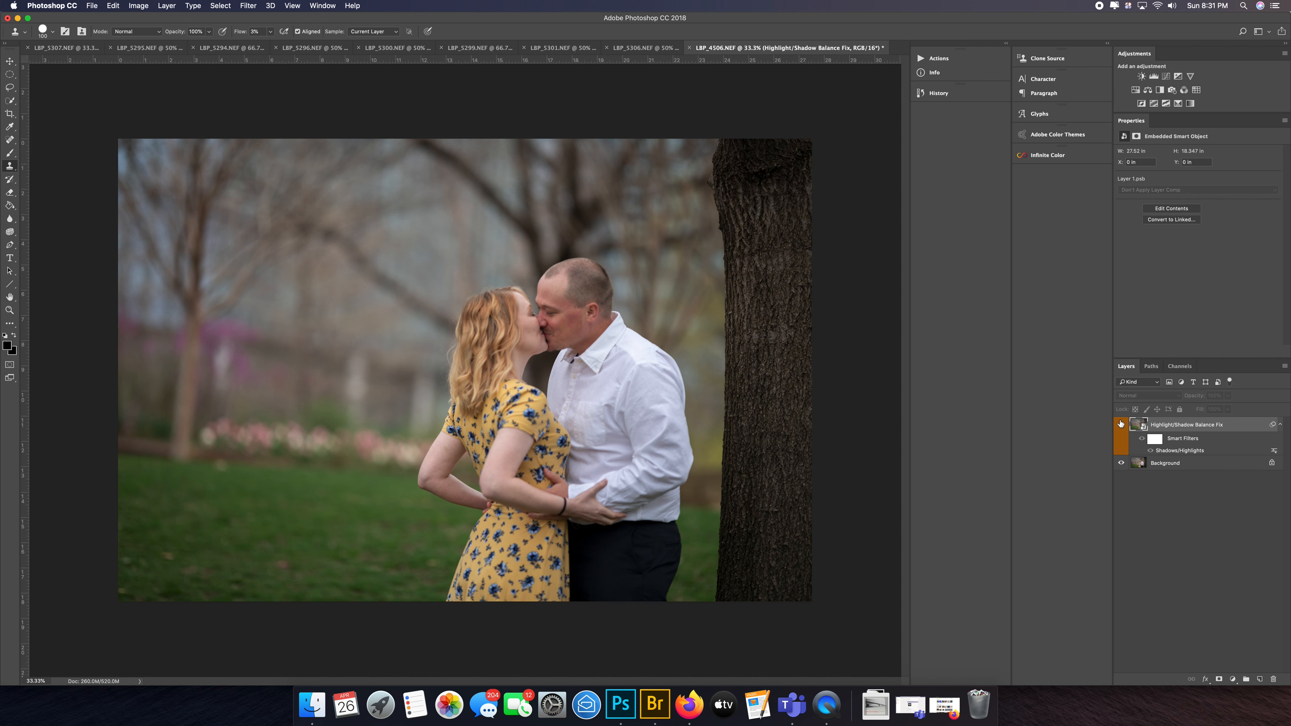
click(1121, 425)
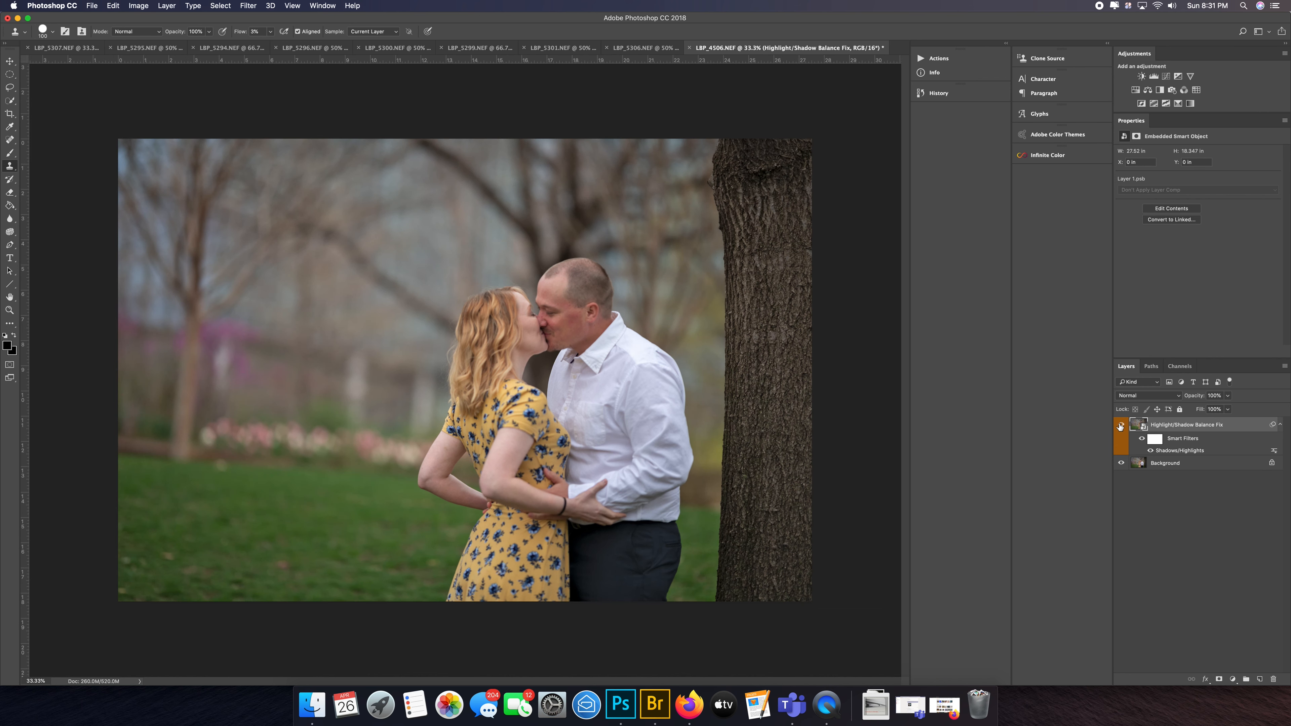
click(1121, 427)
click(1121, 427)
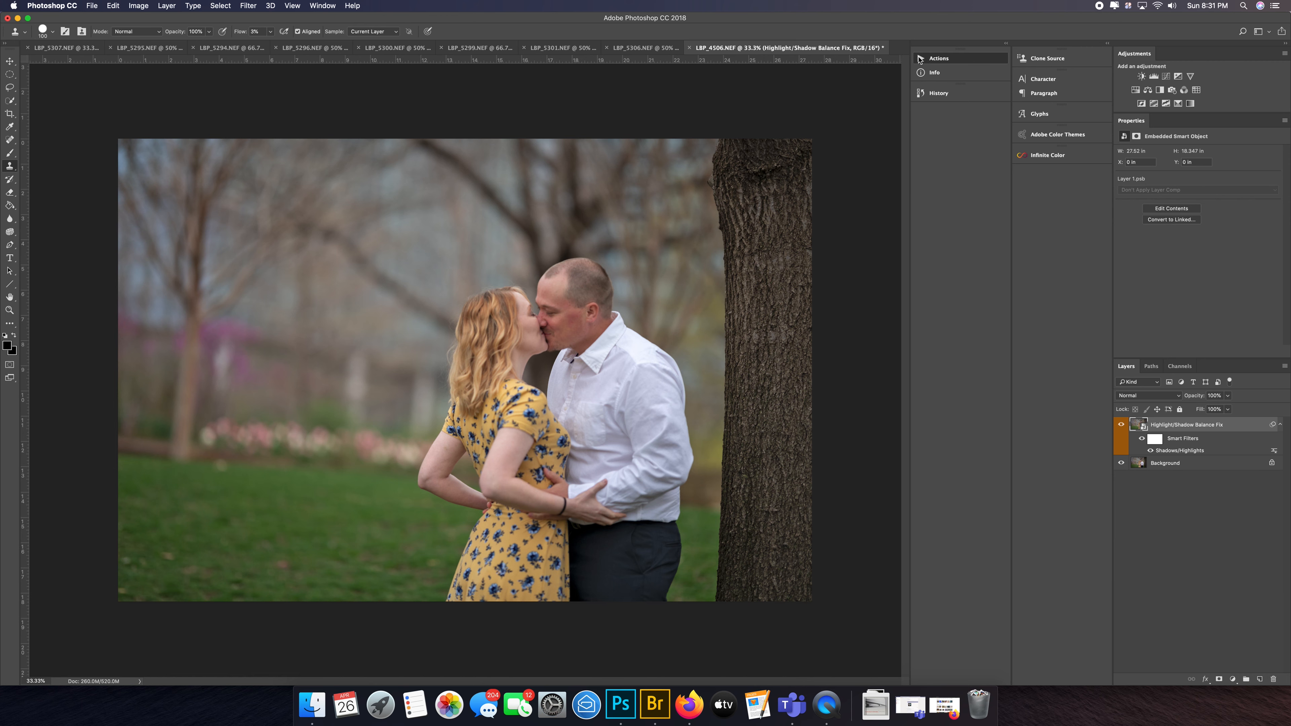
Step: Start the "LBP - Vignette Make Selection" action and halt it at its first selection prompt
click(920, 59)
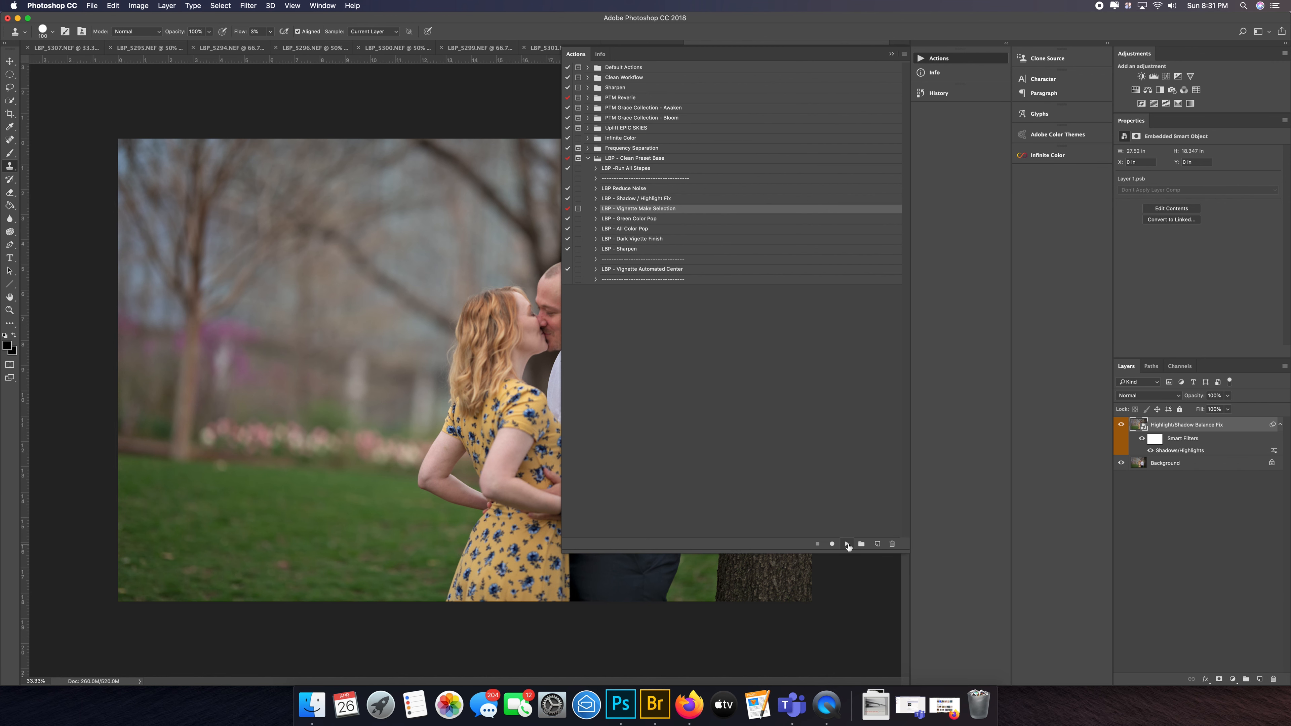
click(847, 544)
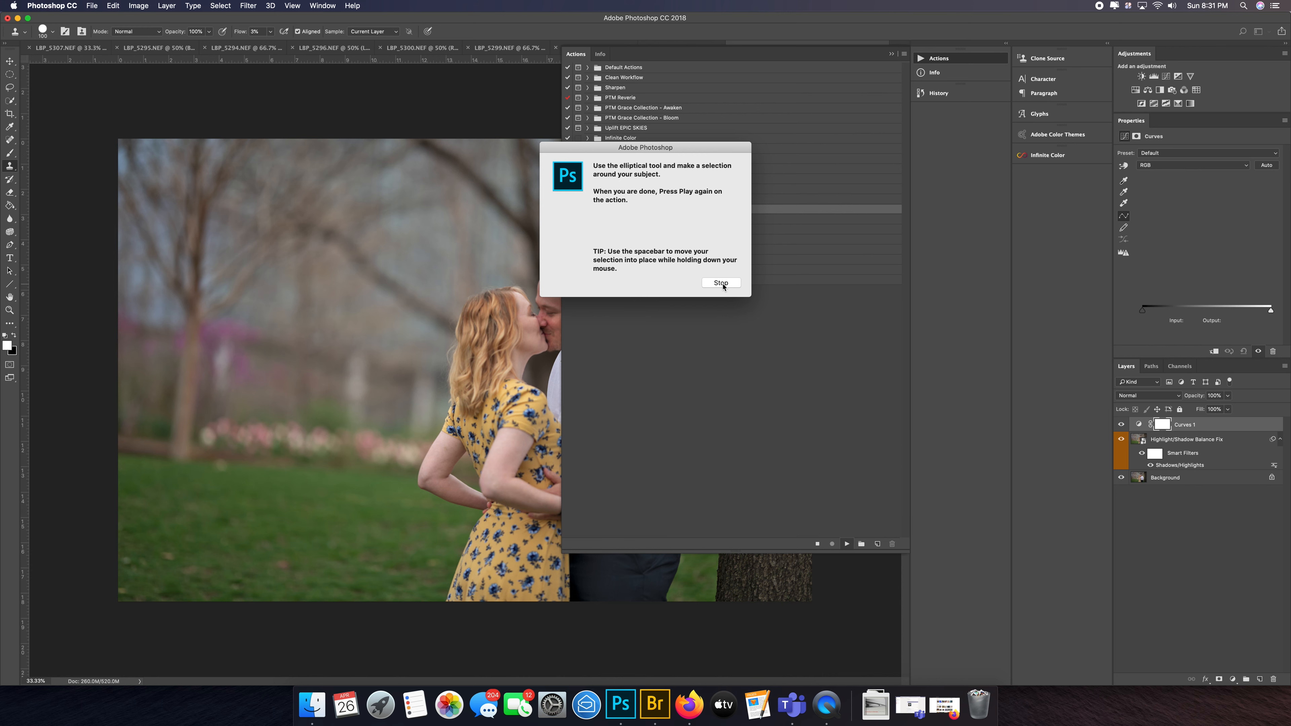
click(721, 283)
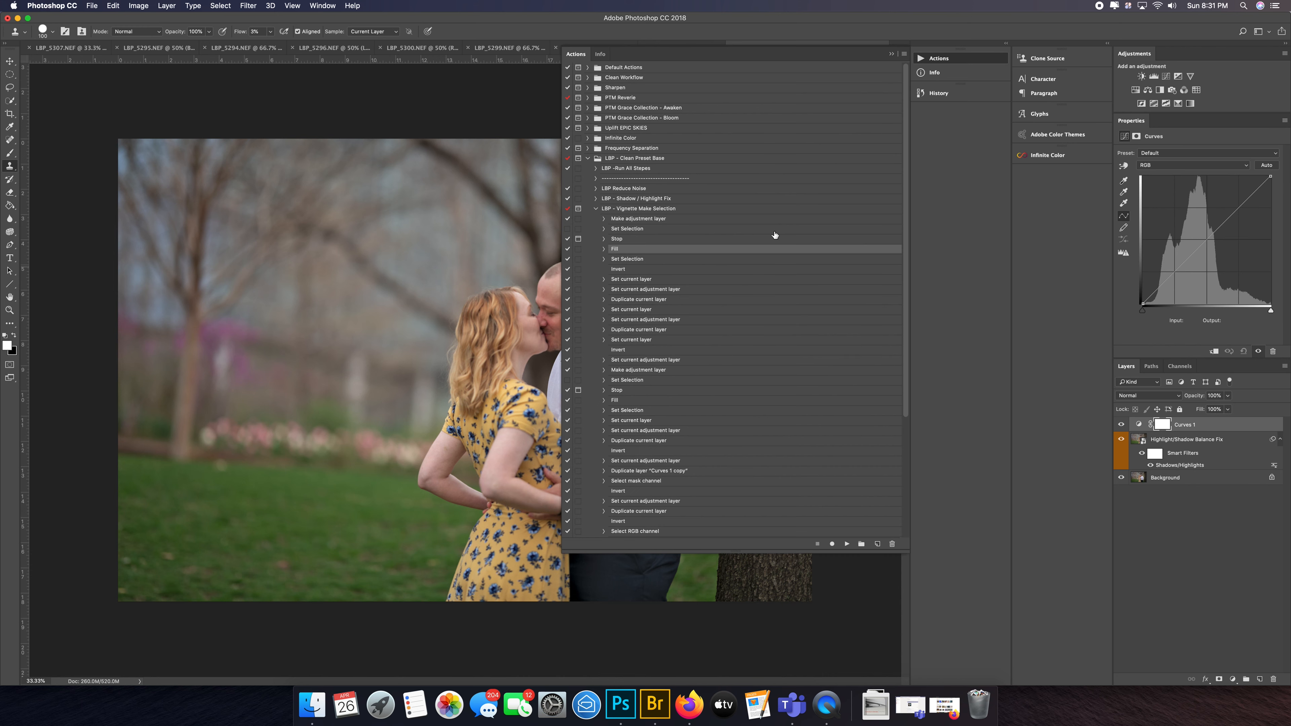
Step: Draw a large elliptical selection around the couple
click(892, 54)
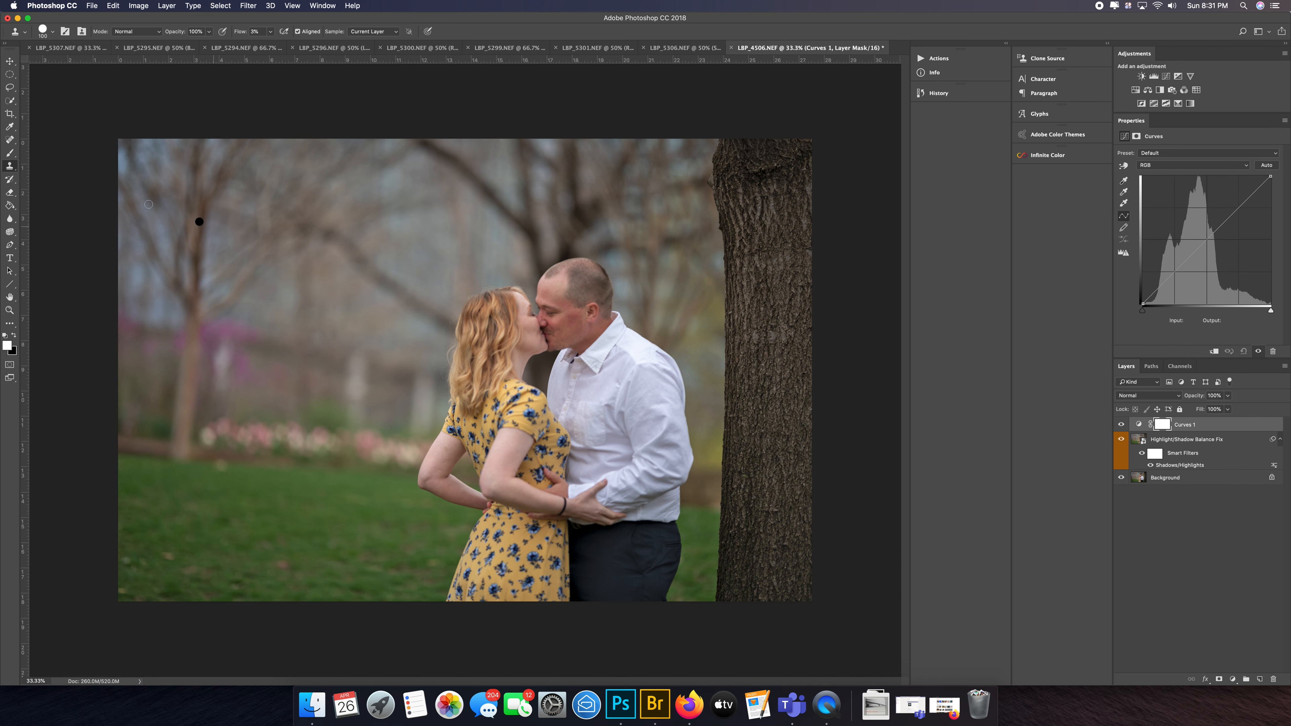
click(12, 76)
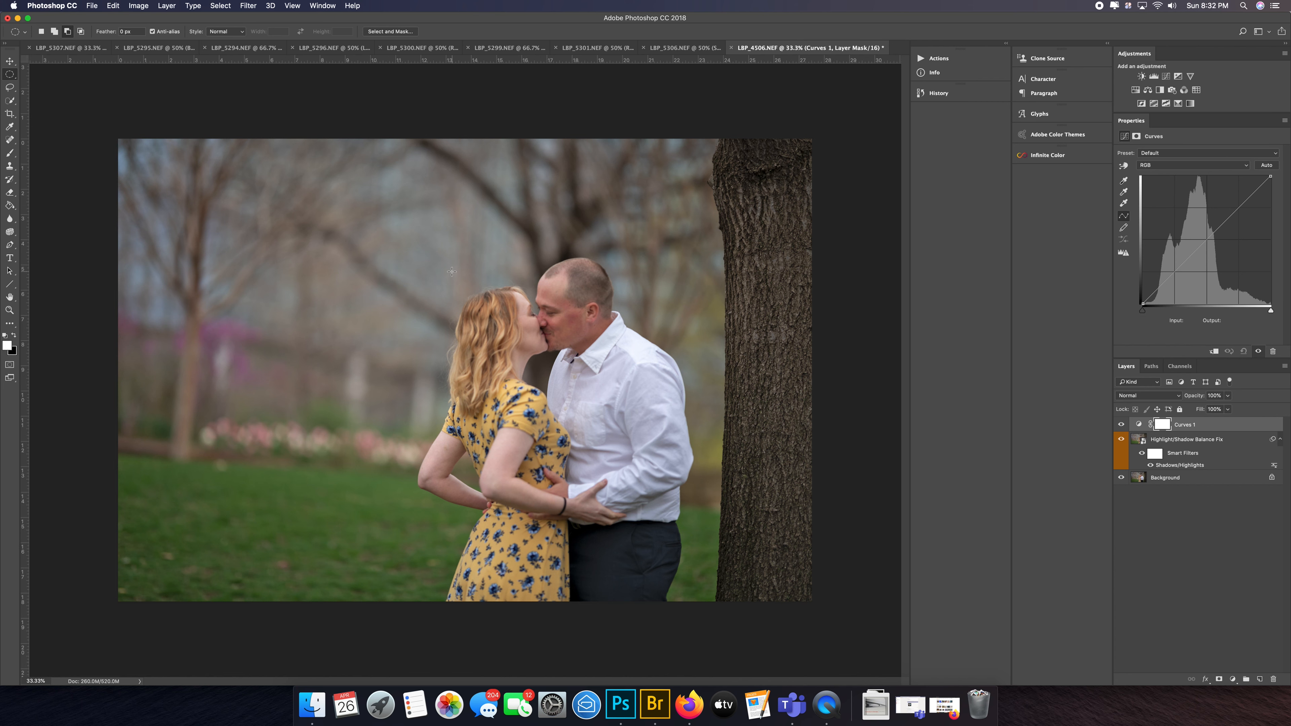
drag(400, 182, 776, 669)
Step: Resume the vignette action with the ellipse selected and halt it at the prompt for a wider selection
click(920, 59)
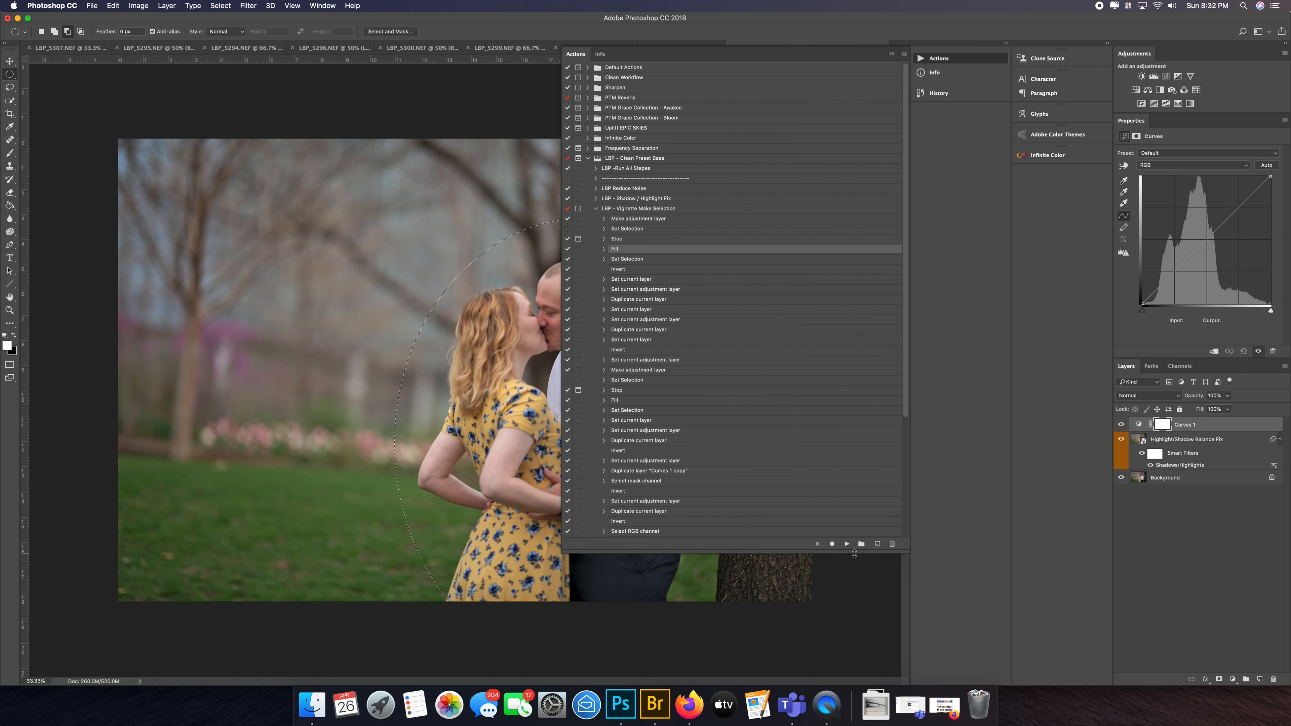
click(847, 544)
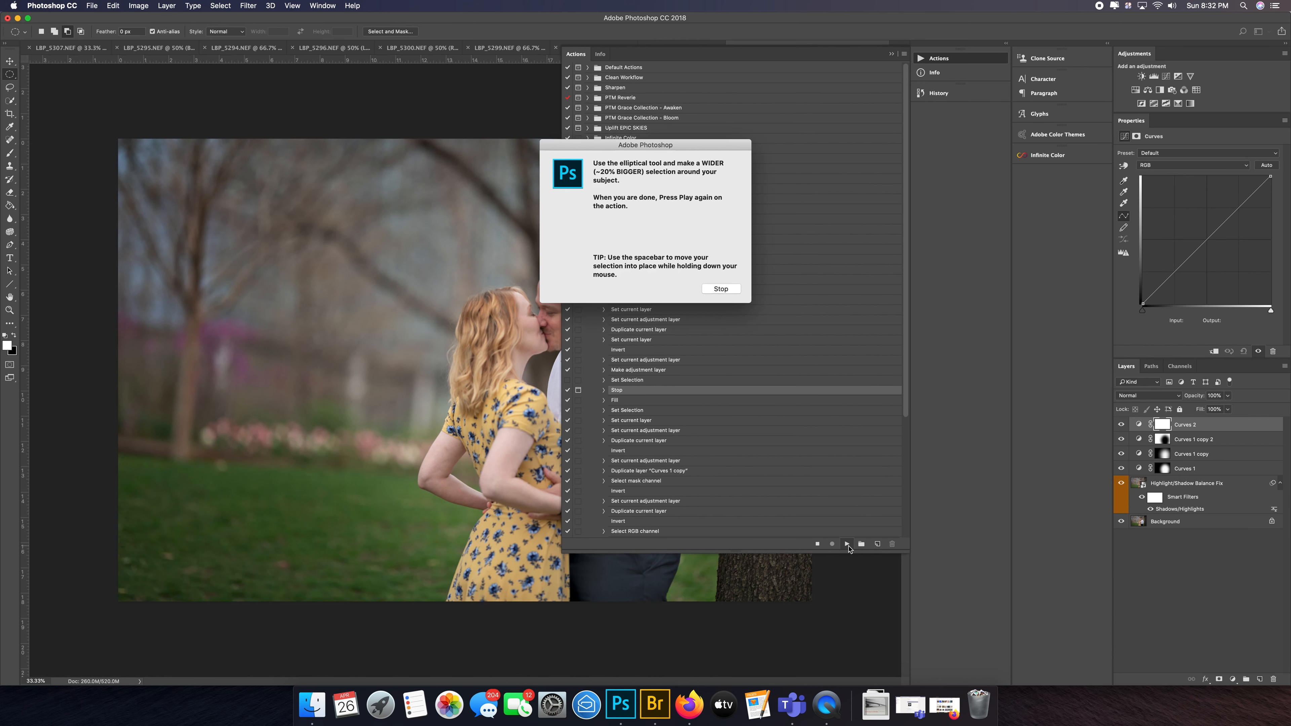
click(721, 289)
click(891, 57)
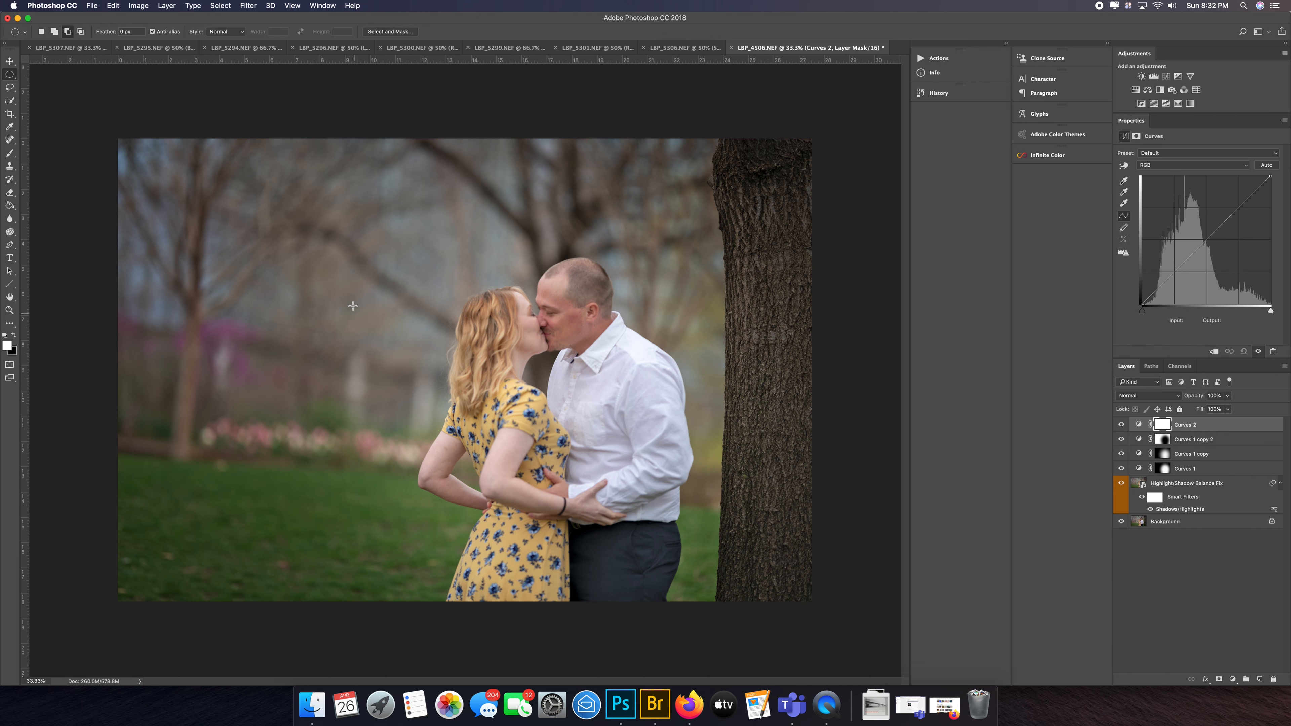
Step: Draw a wider elliptical selection around the couple, extending past the photo's lower edge, and run the remaining vignette action to completion
drag(352, 306, 873, 677)
click(938, 59)
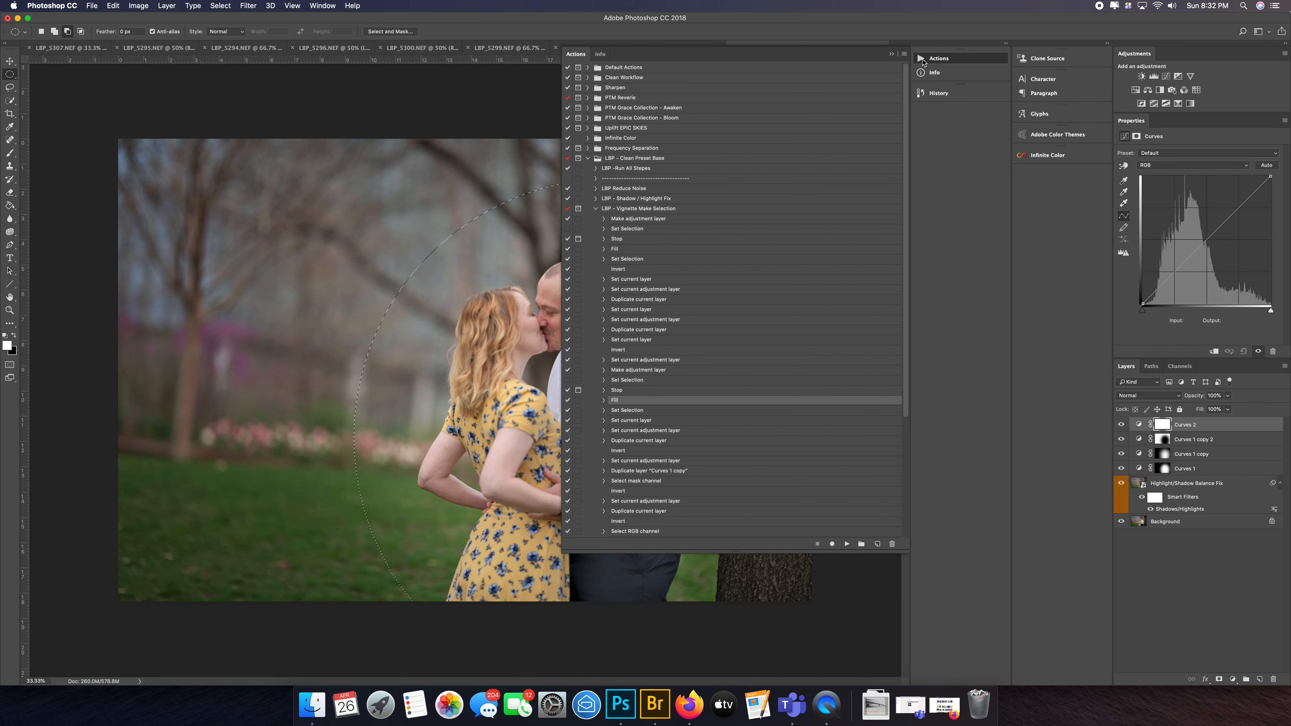
click(846, 544)
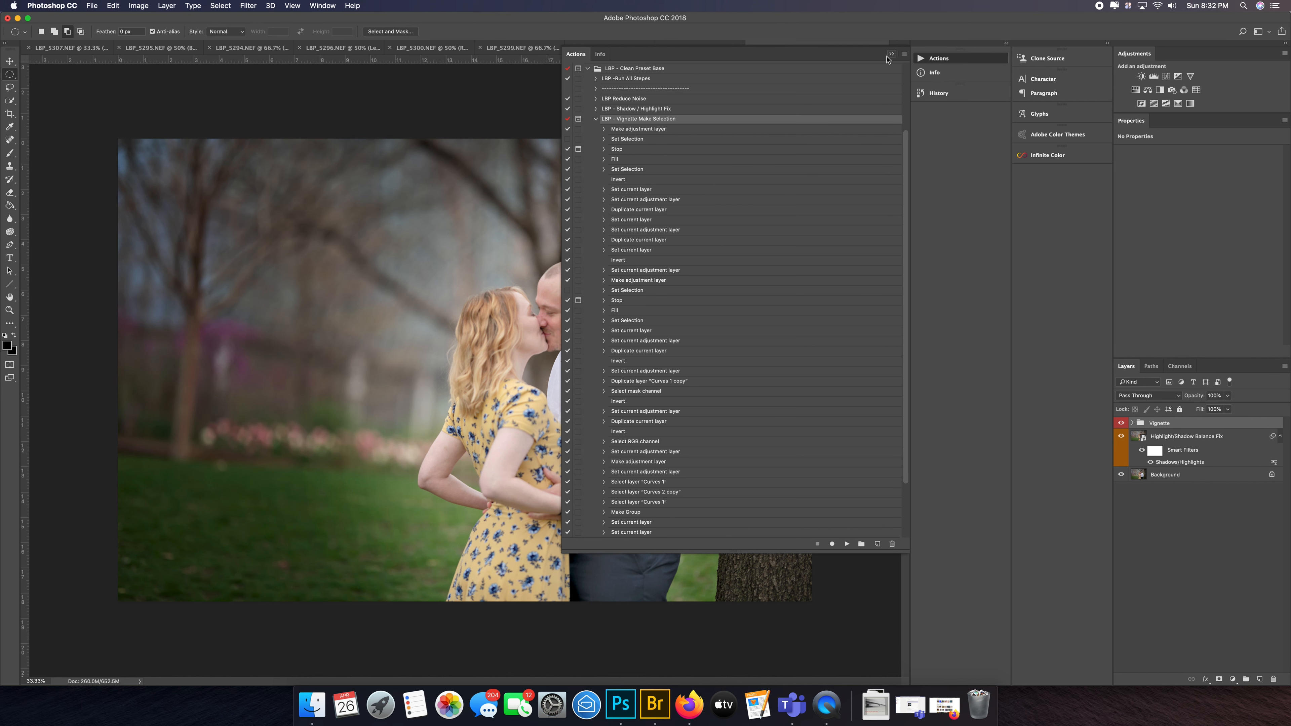
click(595, 120)
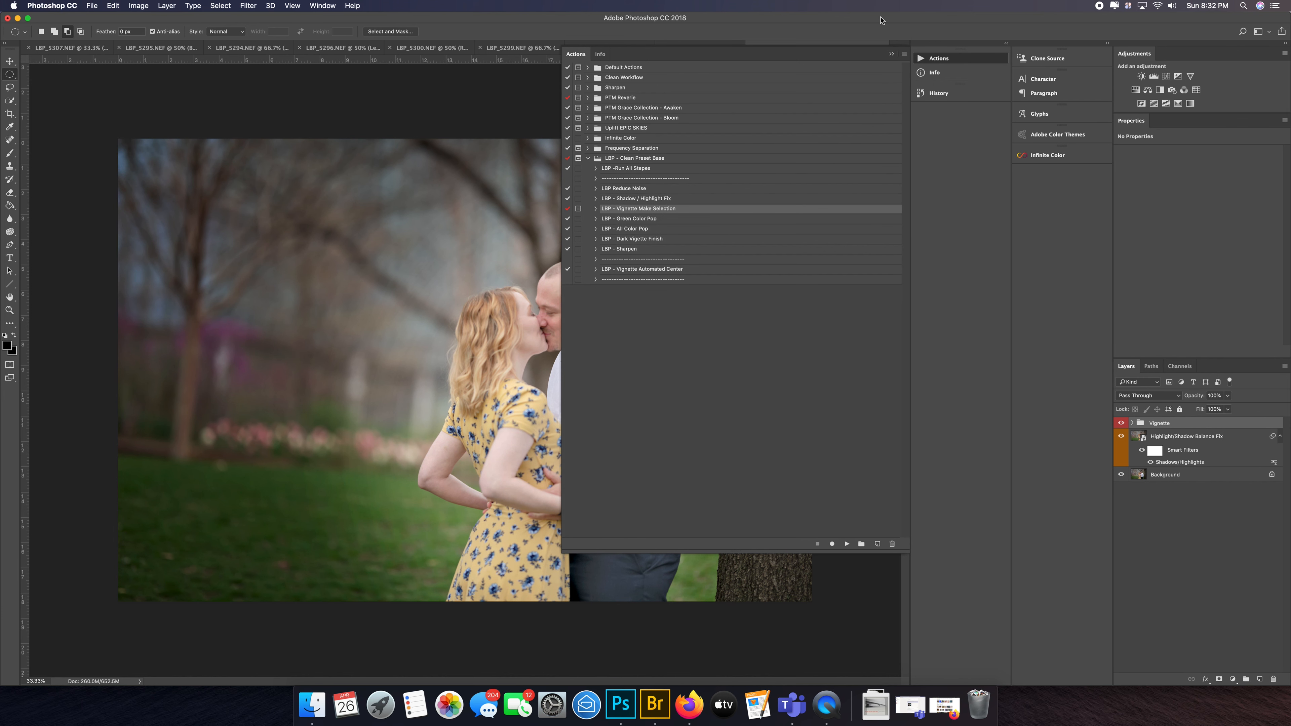
click(891, 54)
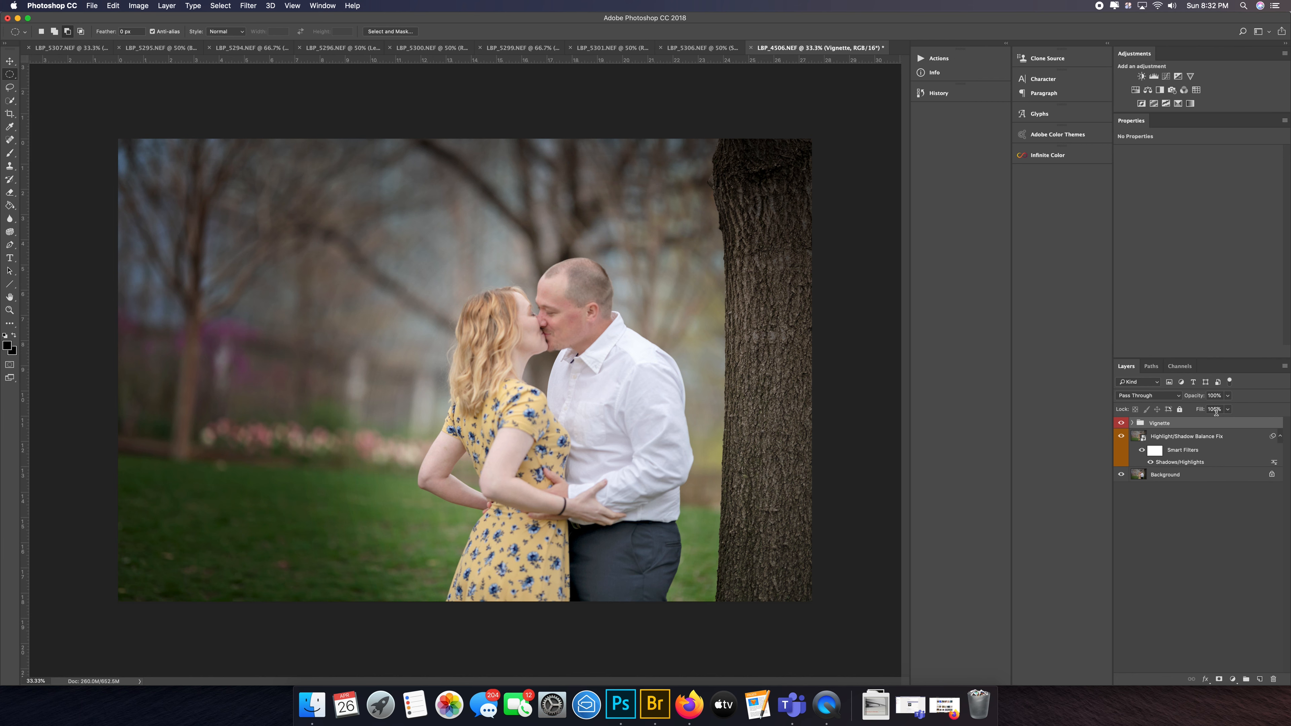
Step: Set the Vignette group's opacity to 90%
click(1228, 410)
drag(1227, 409, 1223, 409)
Step: Lower the opacity of Curves 2 copy, Curves 1 copy 4, Curves 1 copy and Curves 1 in the Vignette group to about 60%
click(1132, 424)
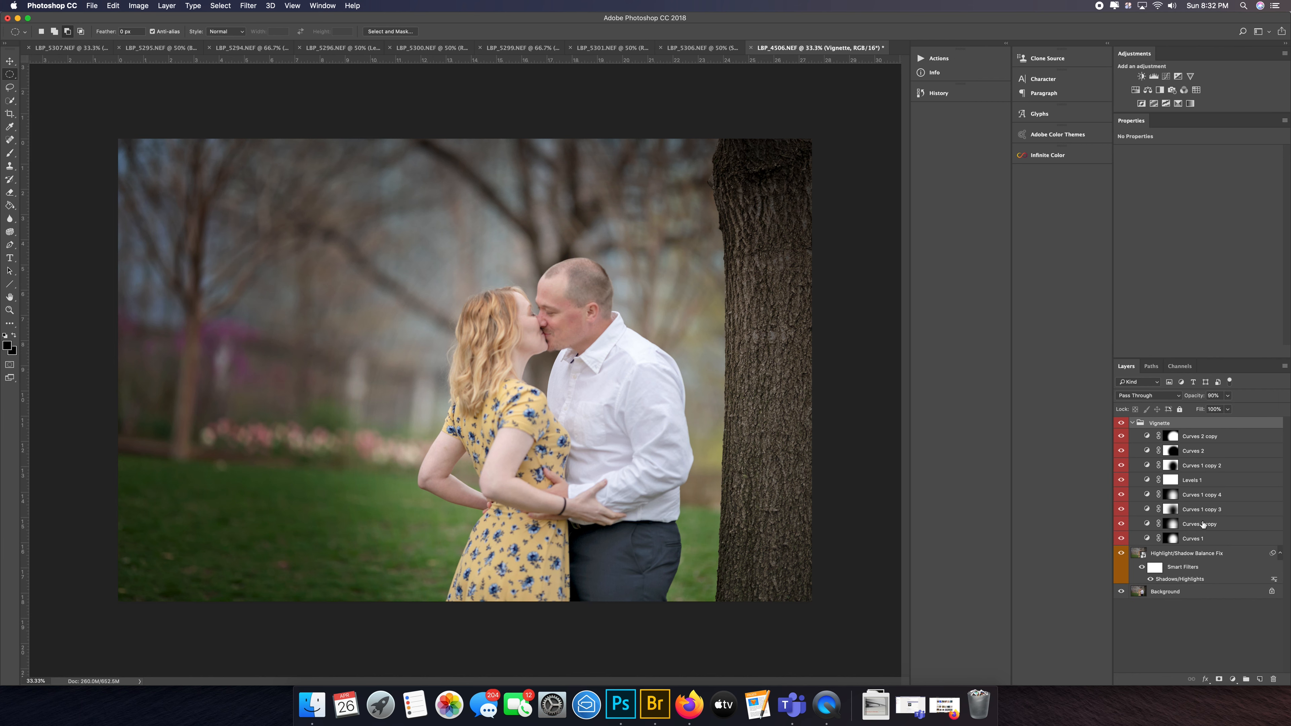
click(1239, 498)
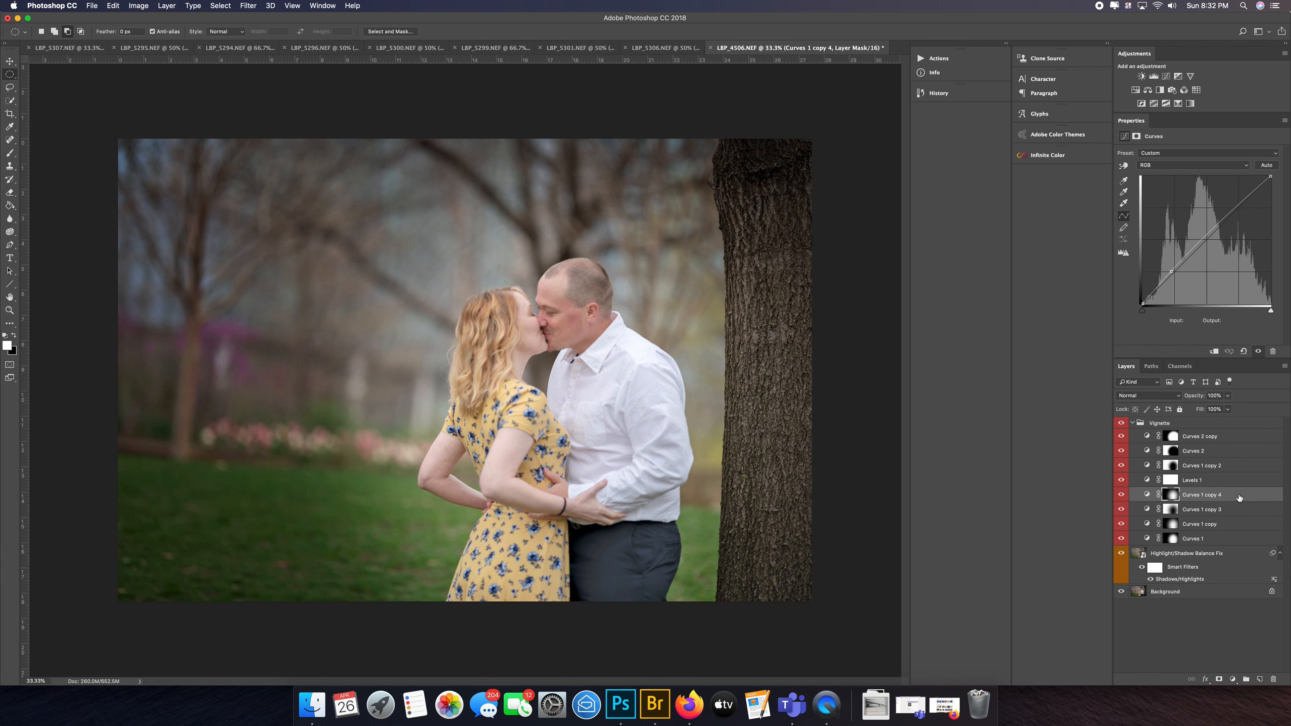
super+click(1224, 438)
super+click(1207, 527)
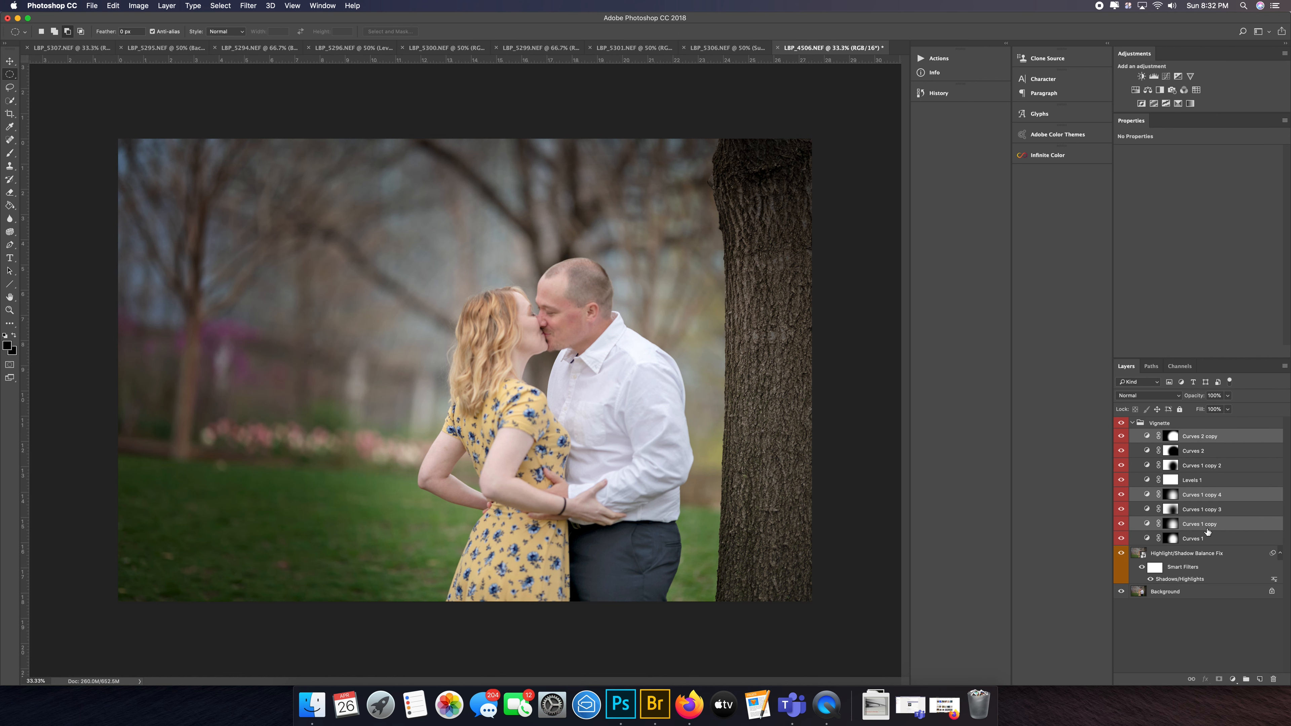
super+click(1207, 537)
click(1228, 410)
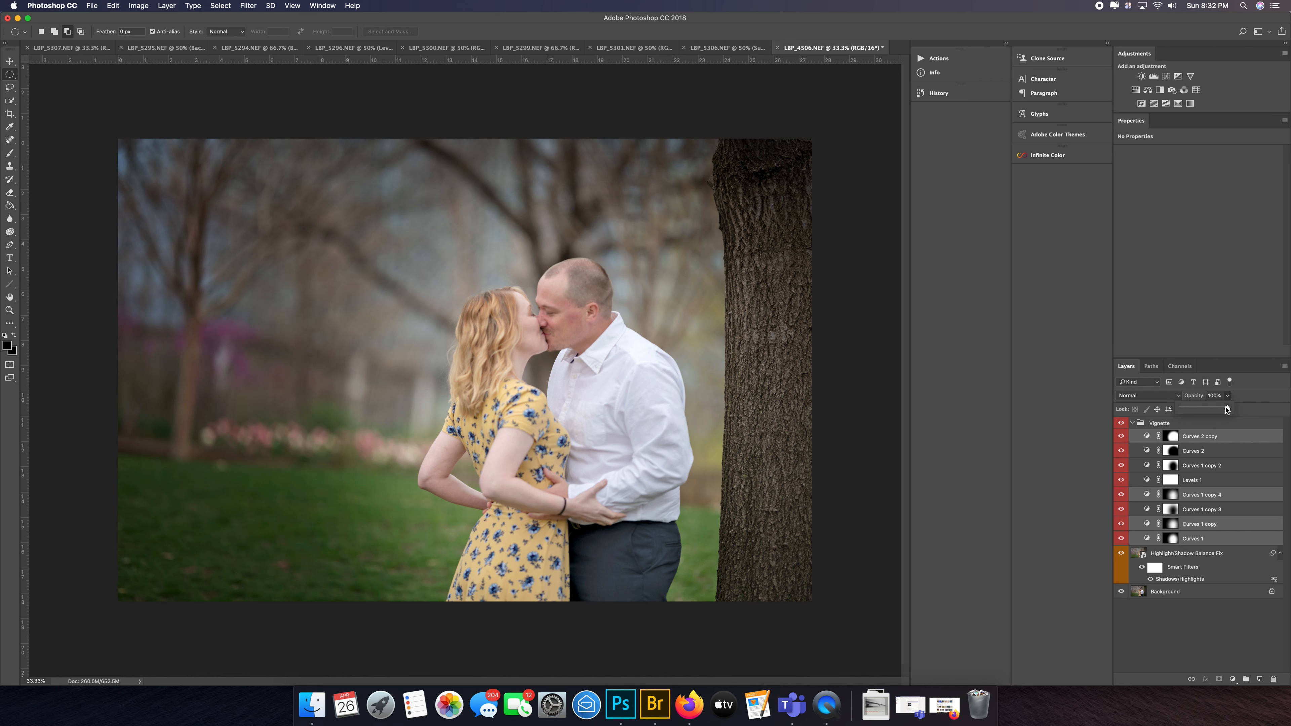
drag(1226, 407, 1209, 412)
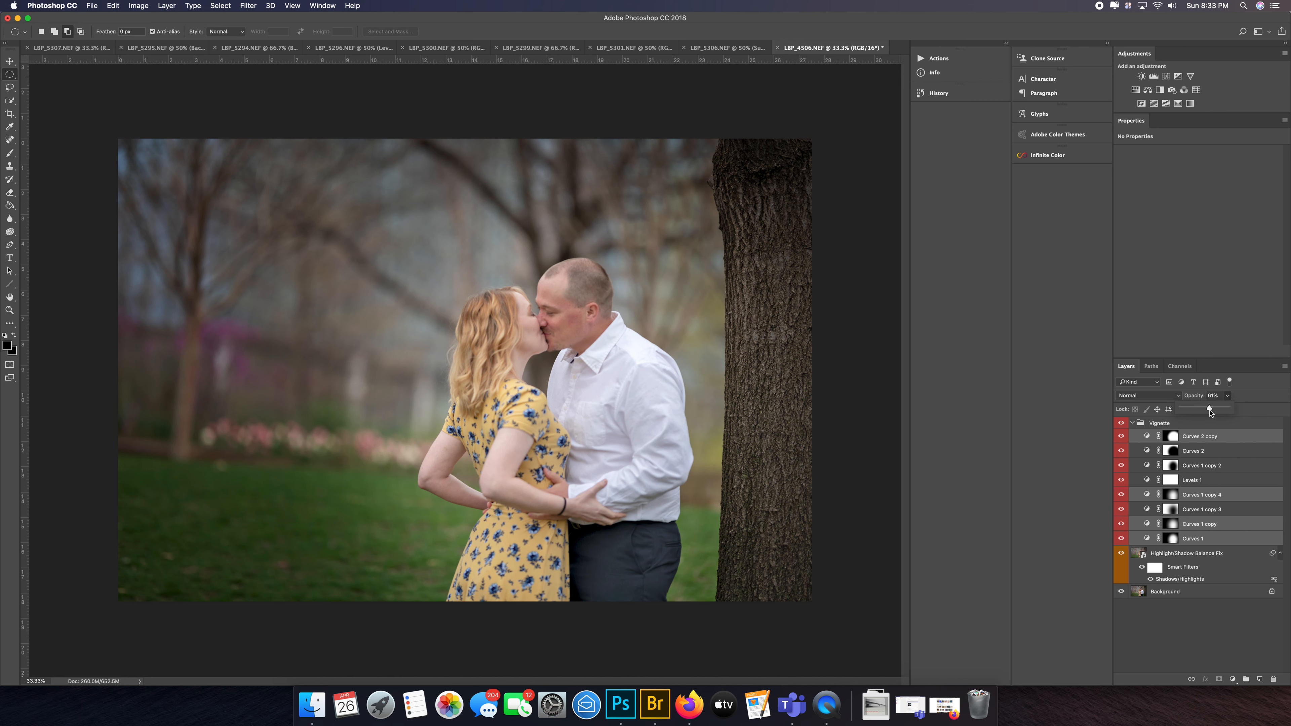
drag(1209, 412, 1208, 414)
drag(1209, 414, 1205, 414)
click(1133, 422)
click(1174, 519)
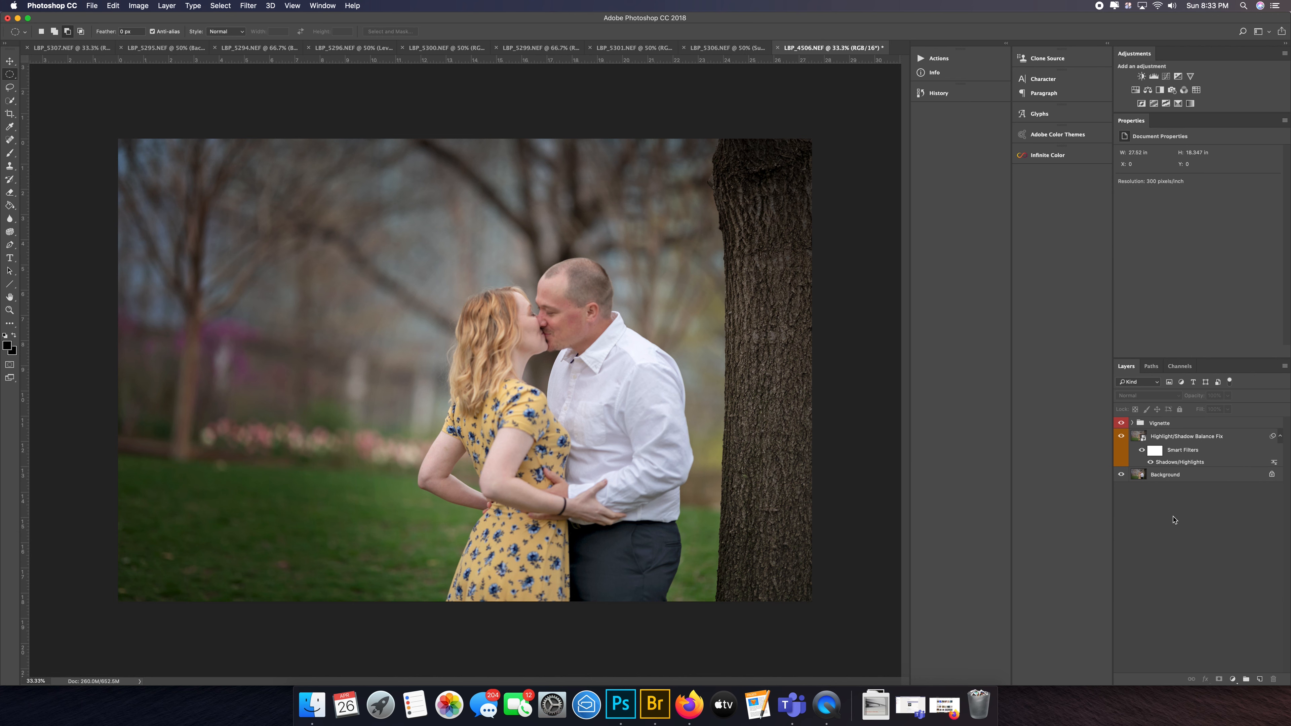
Step: Compare the photo with and without the Vignette group, leaving the group visible
click(1121, 424)
click(1122, 424)
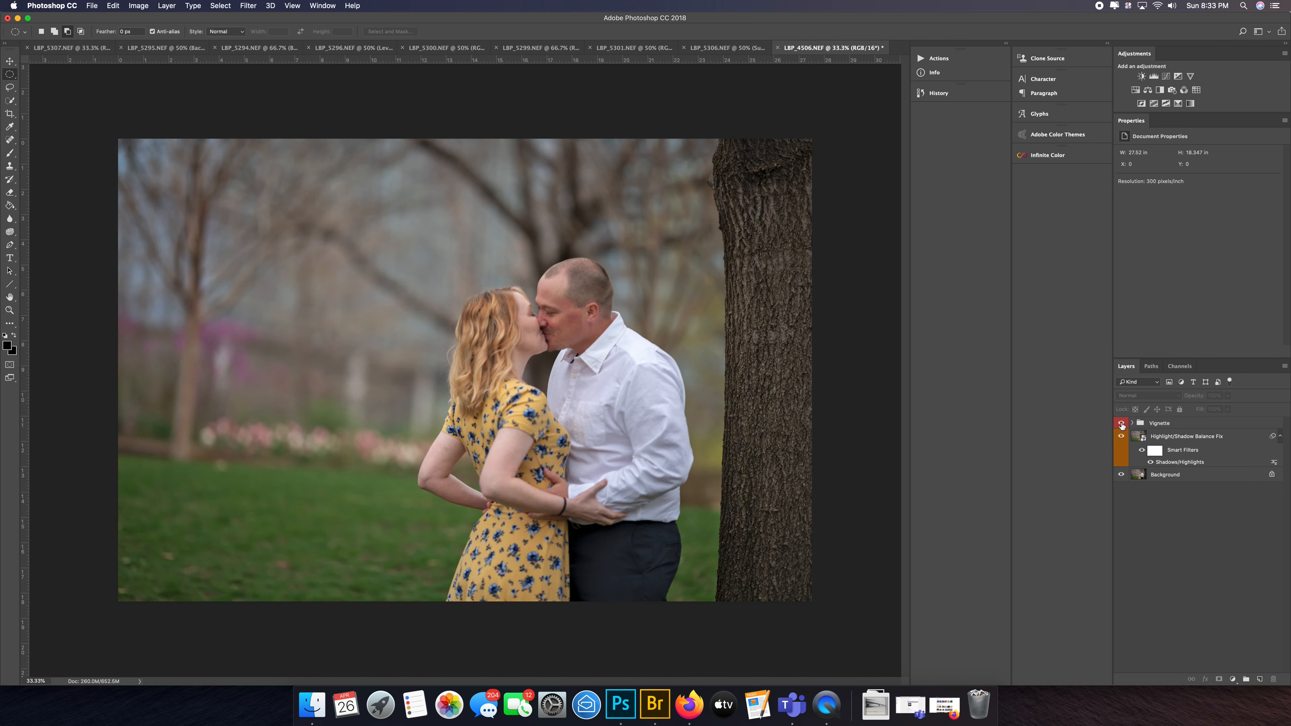
click(1123, 424)
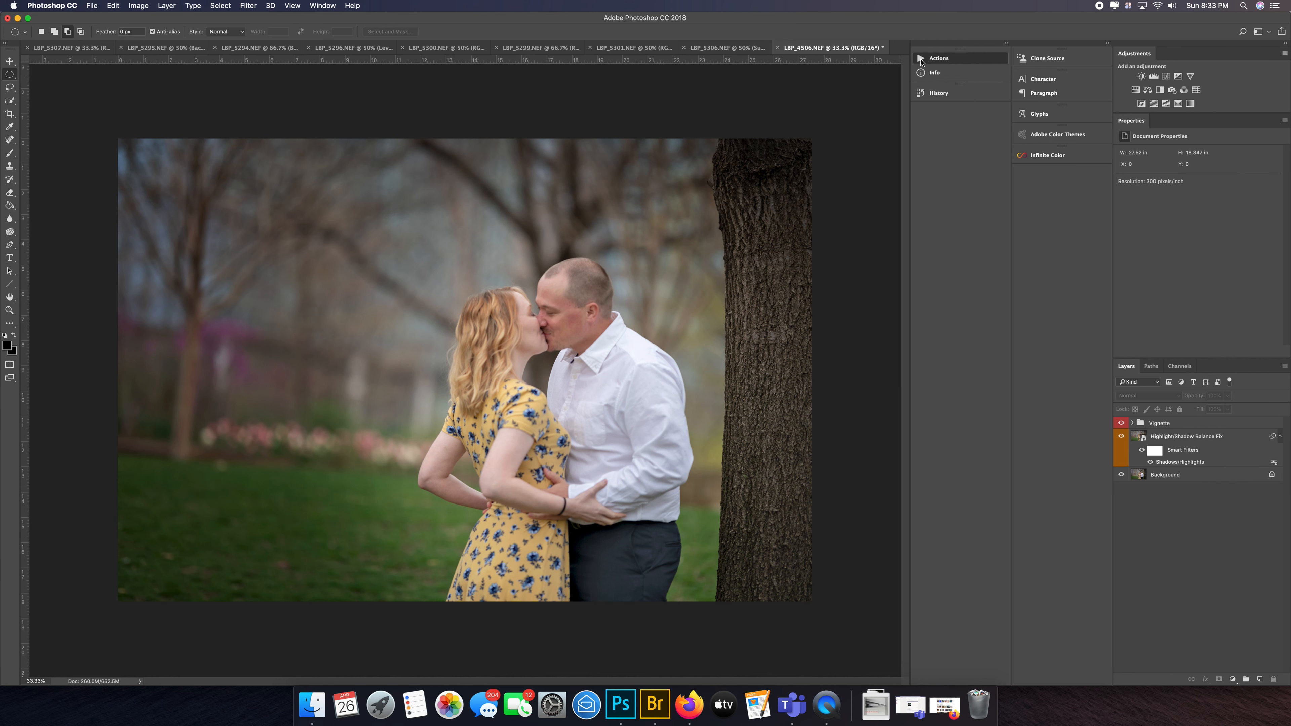
Step: Run the "LBP - Green Color Pop" action and compare the photo with and without its layer, leaving the layer visible
click(921, 59)
click(616, 218)
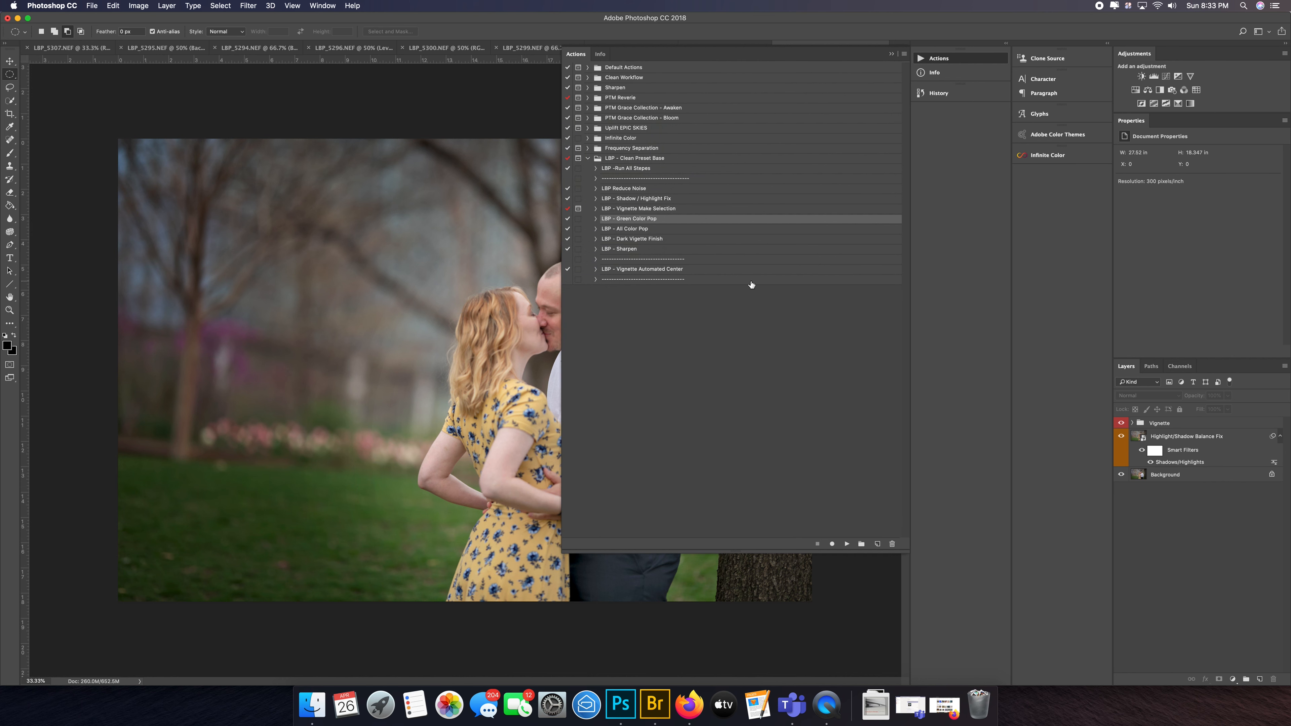
click(847, 545)
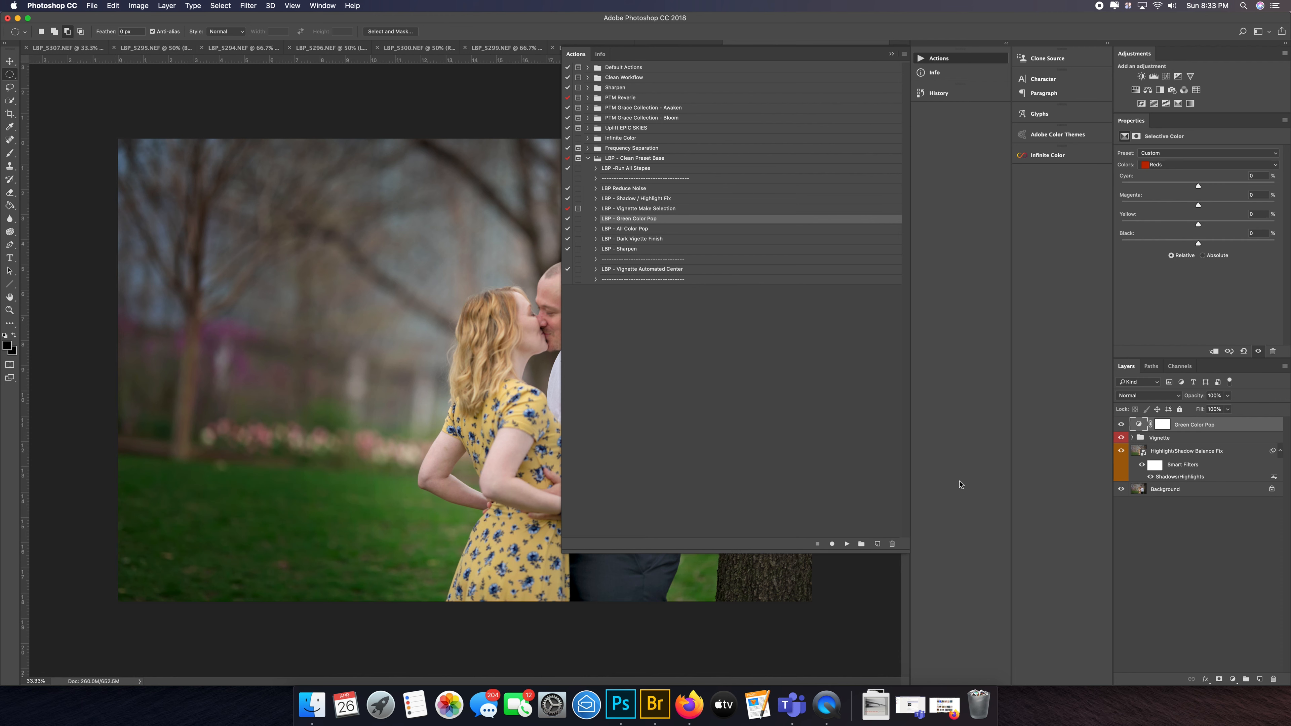
click(891, 55)
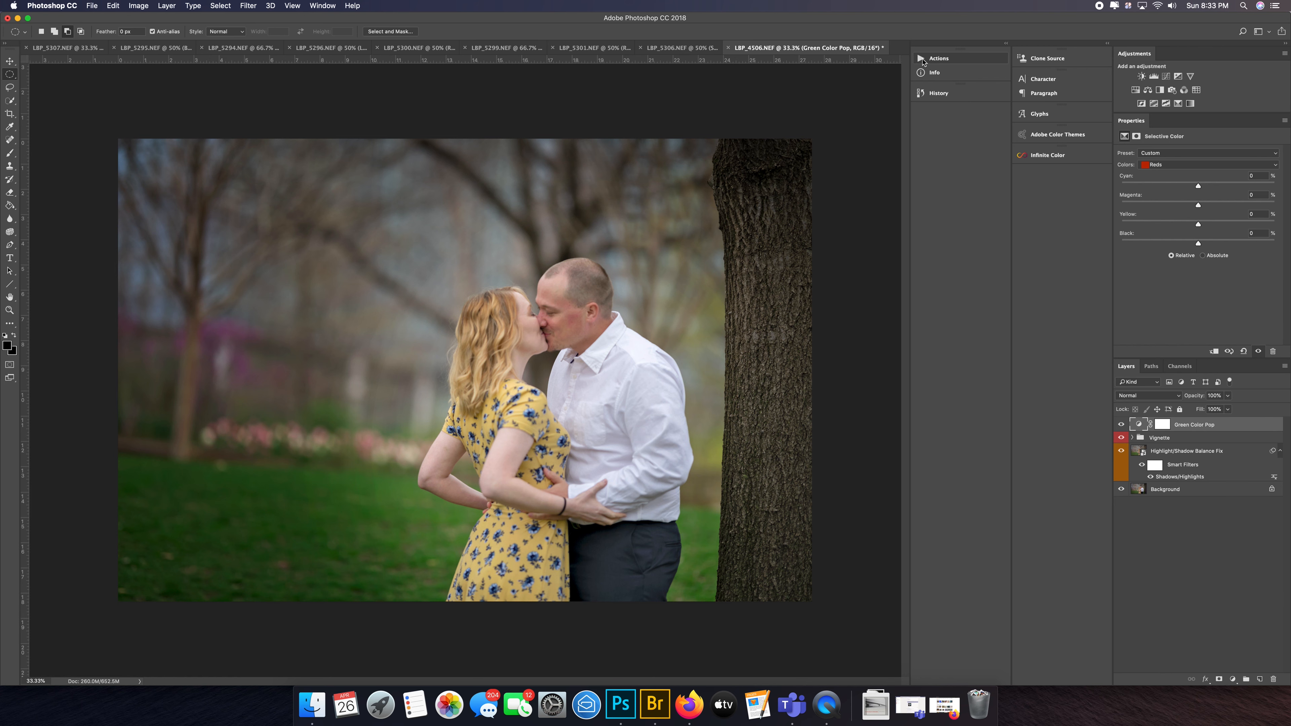
click(1122, 425)
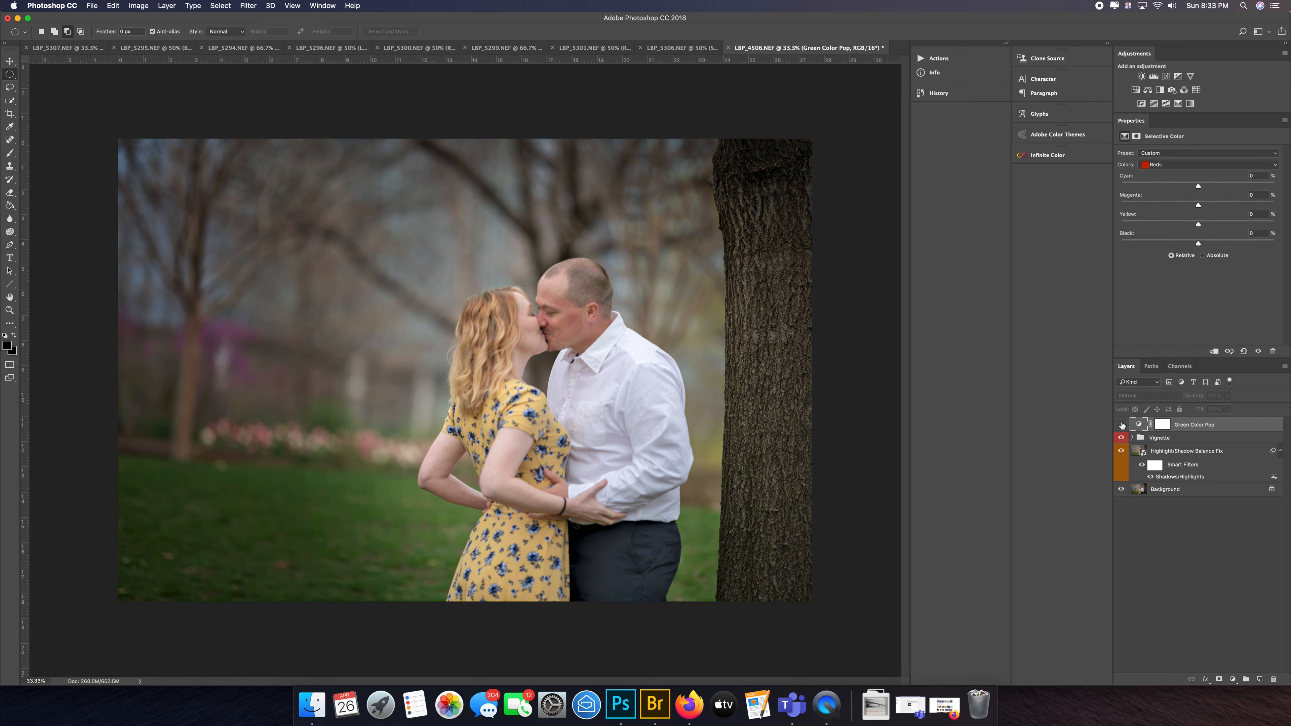
click(1122, 426)
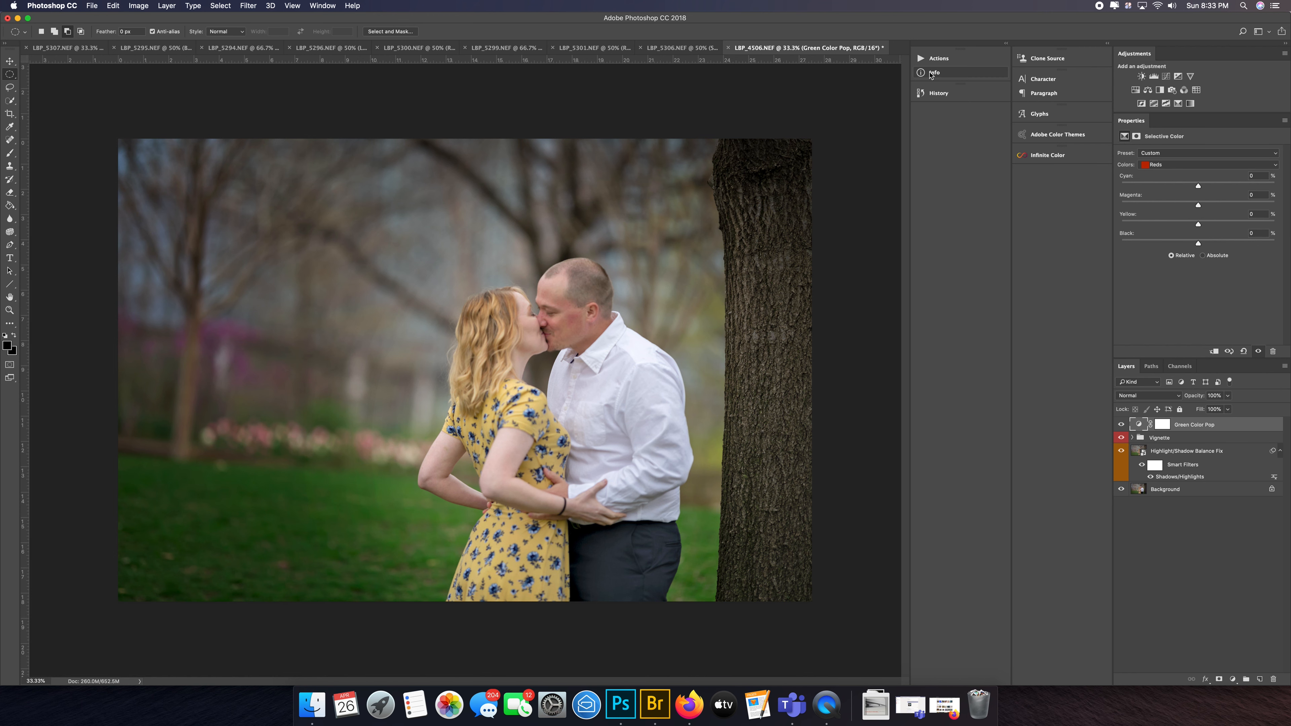
Step: Run the "LBP - All Color Pop" action on the photo
click(919, 59)
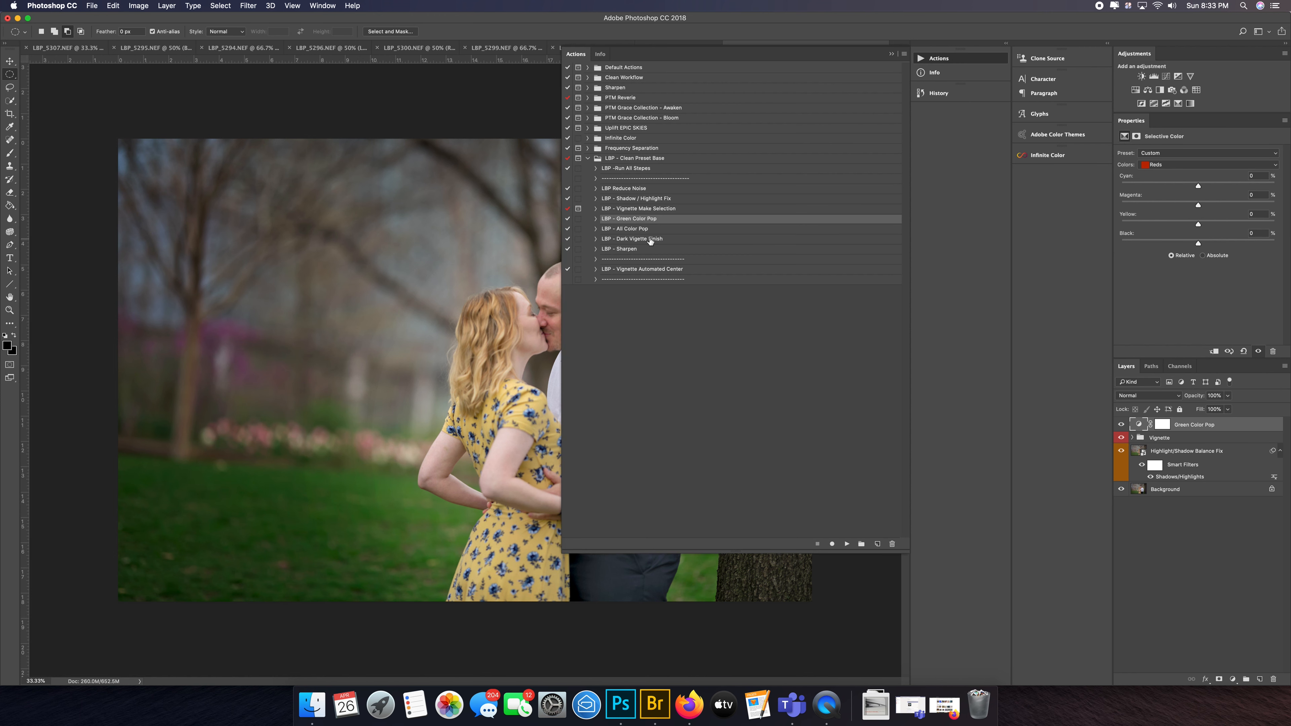
click(649, 230)
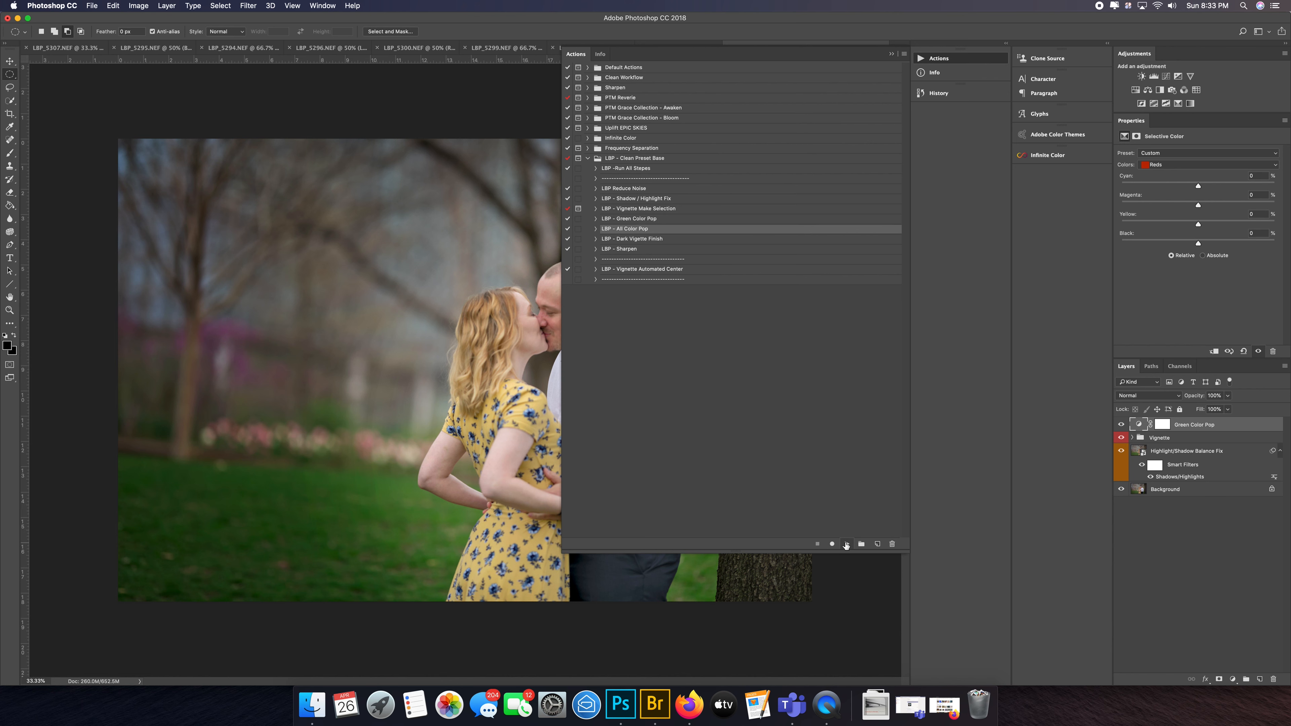
click(847, 544)
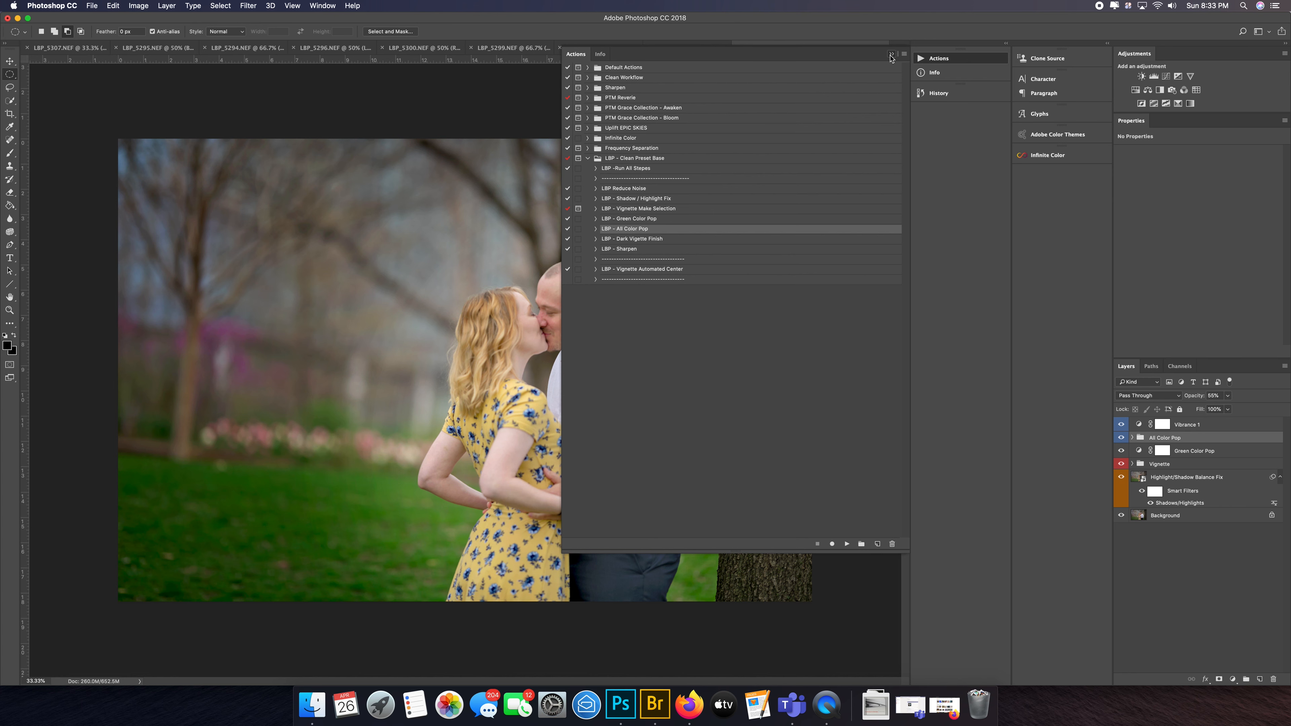
click(891, 54)
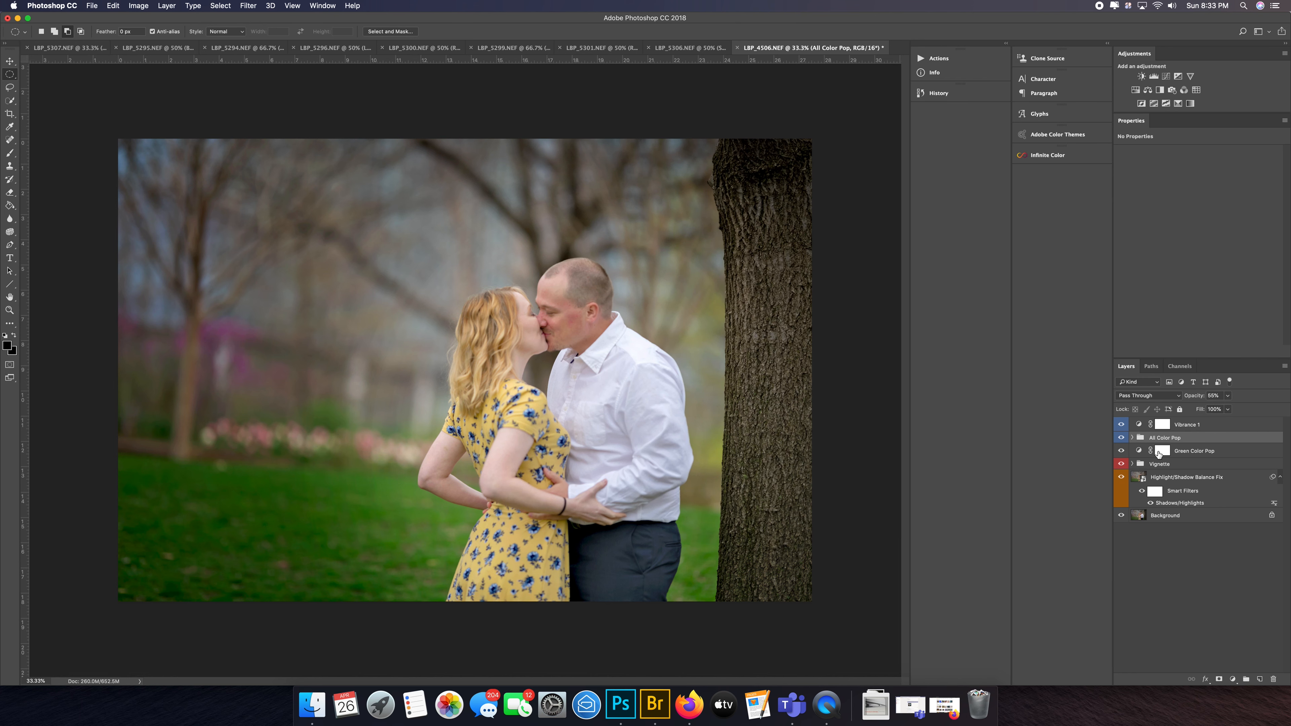
Step: Reduce the All Color Pop group's opacity to 48% and deselect the group
click(1133, 438)
click(1133, 438)
drag(1227, 400, 1225, 410)
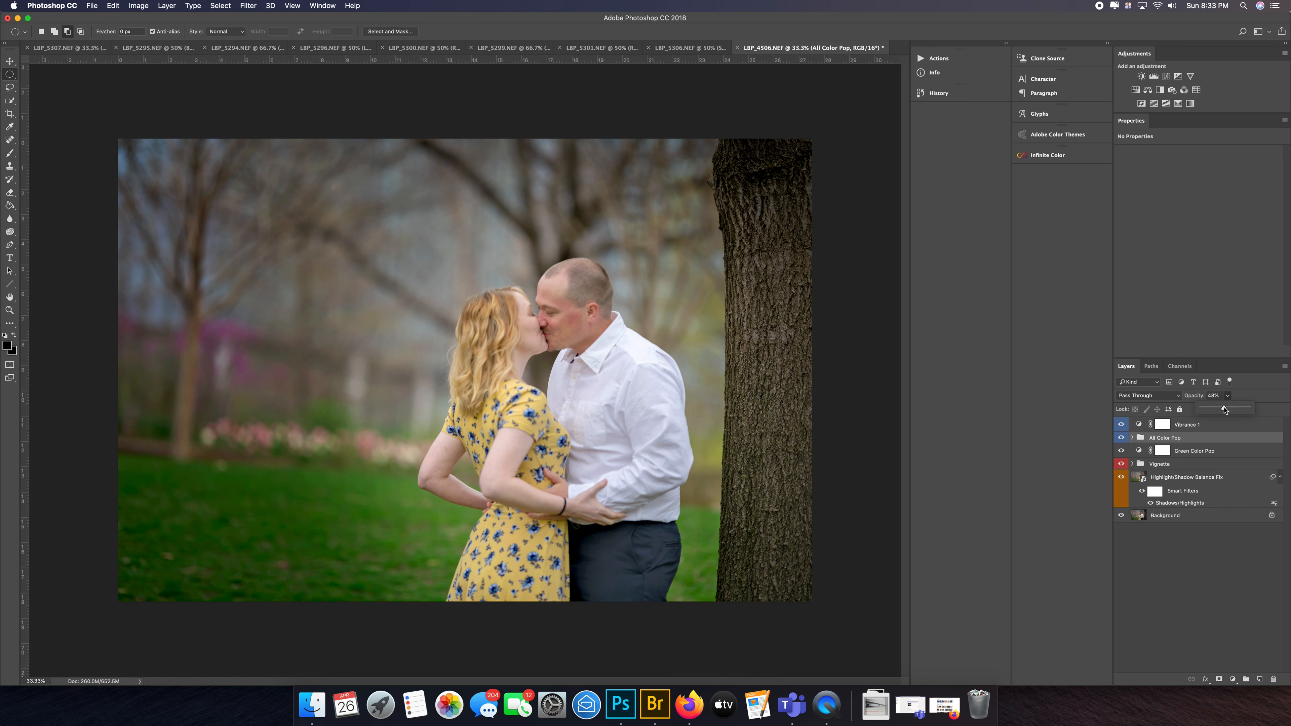
click(1246, 599)
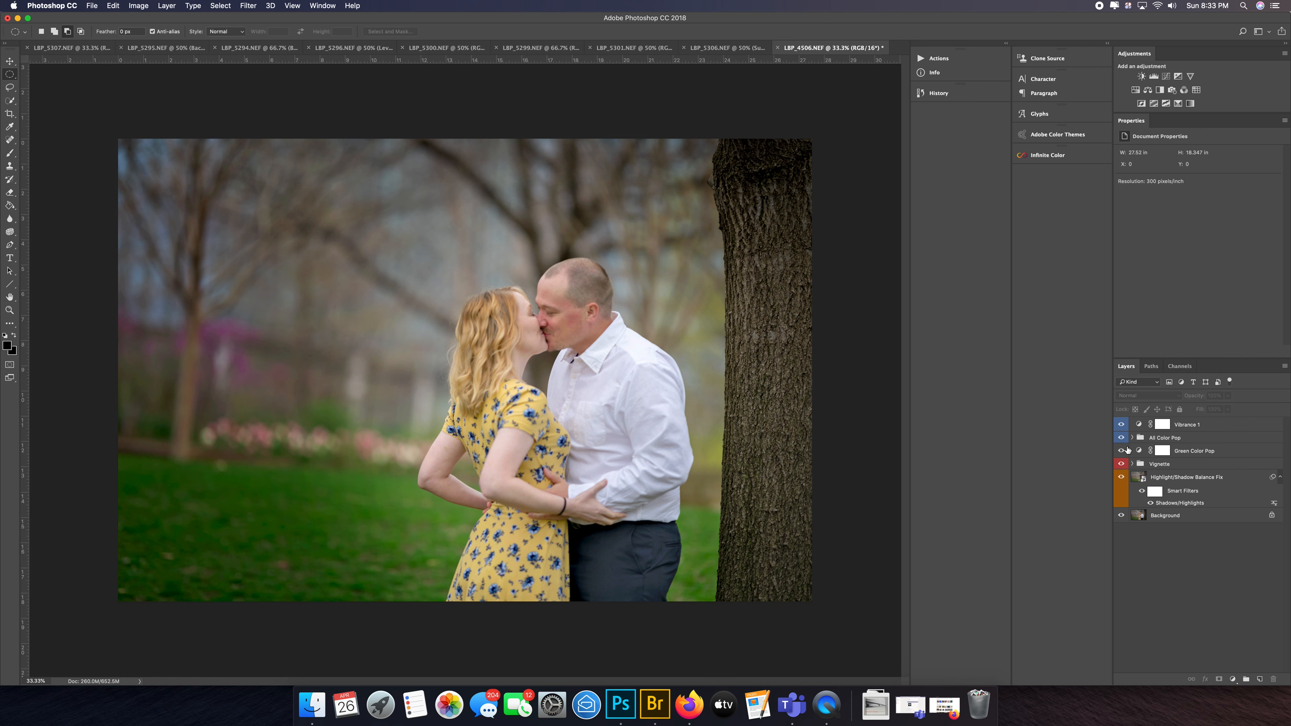
Step: Run the "LBP - Dark Vigette Finish" action on the photo
click(924, 63)
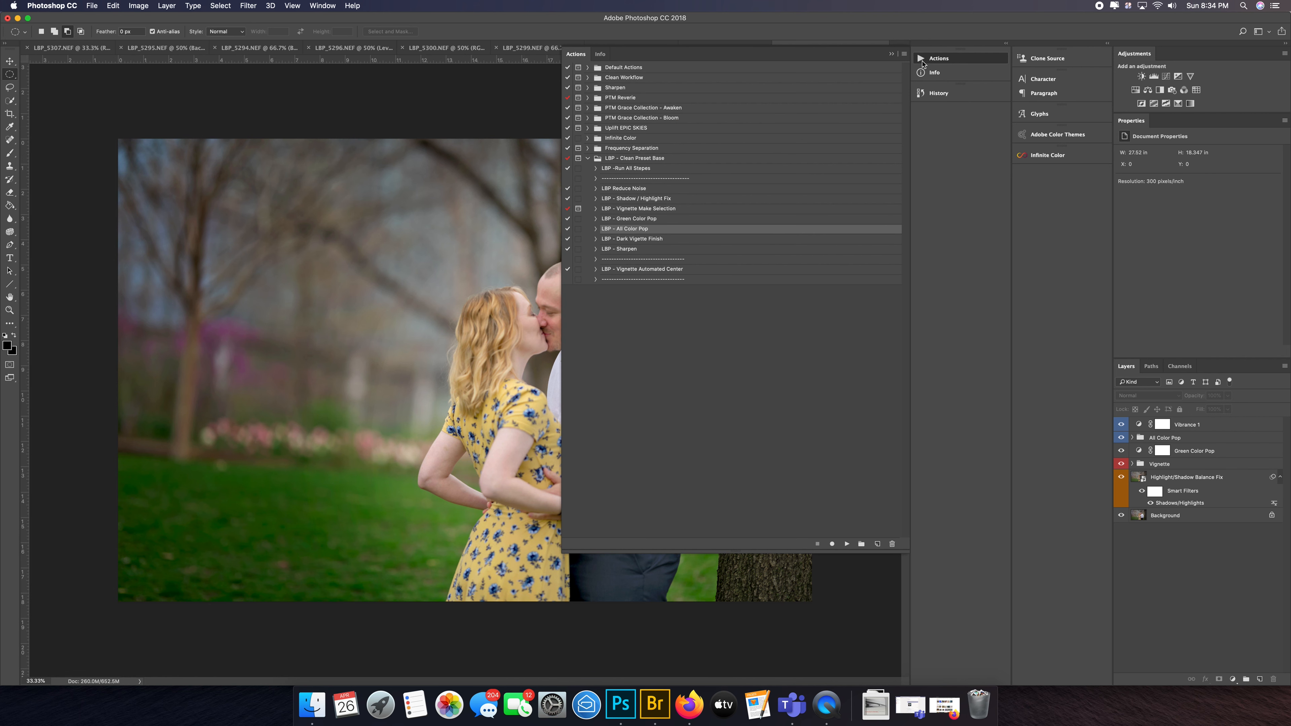
click(664, 240)
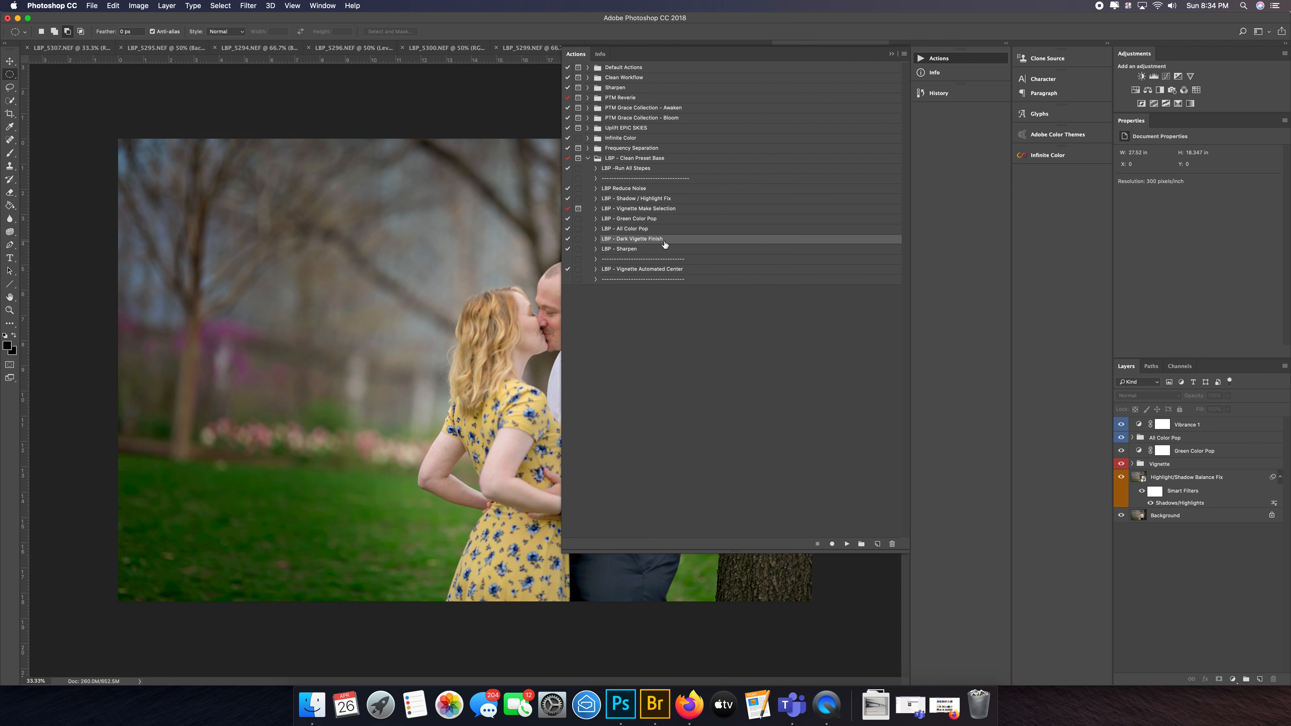
click(845, 543)
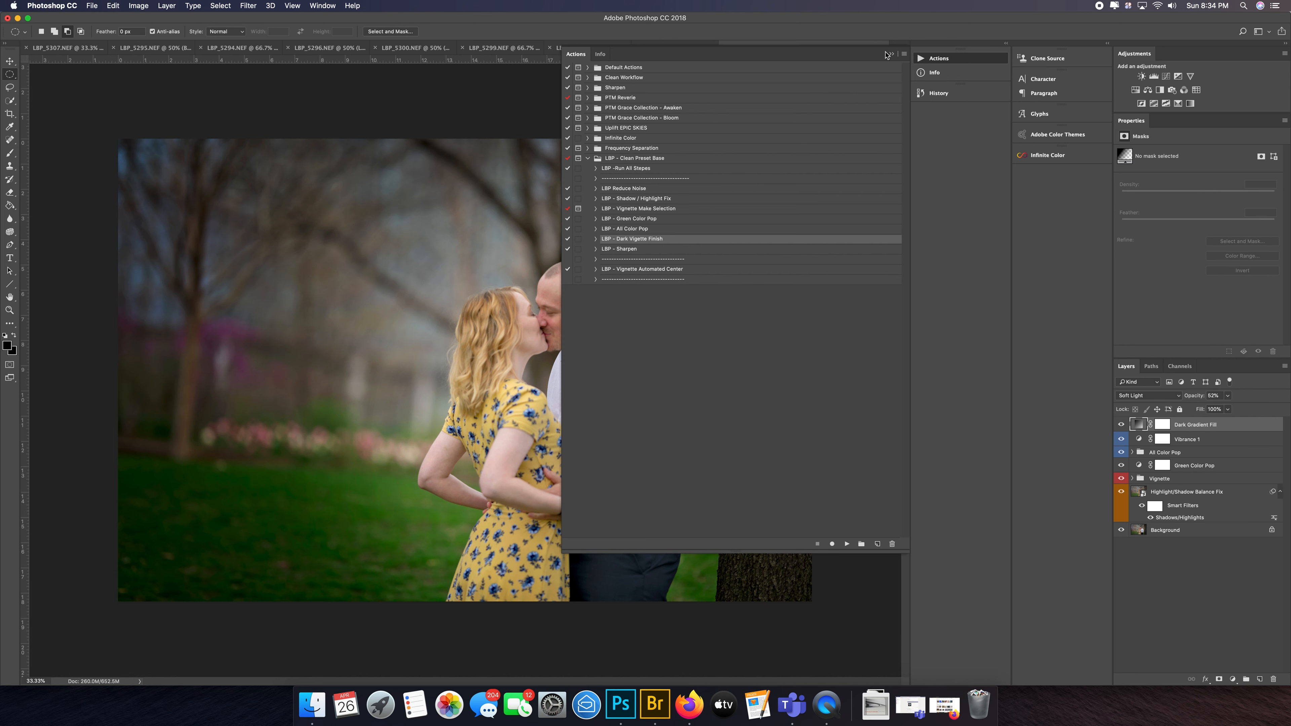
click(889, 54)
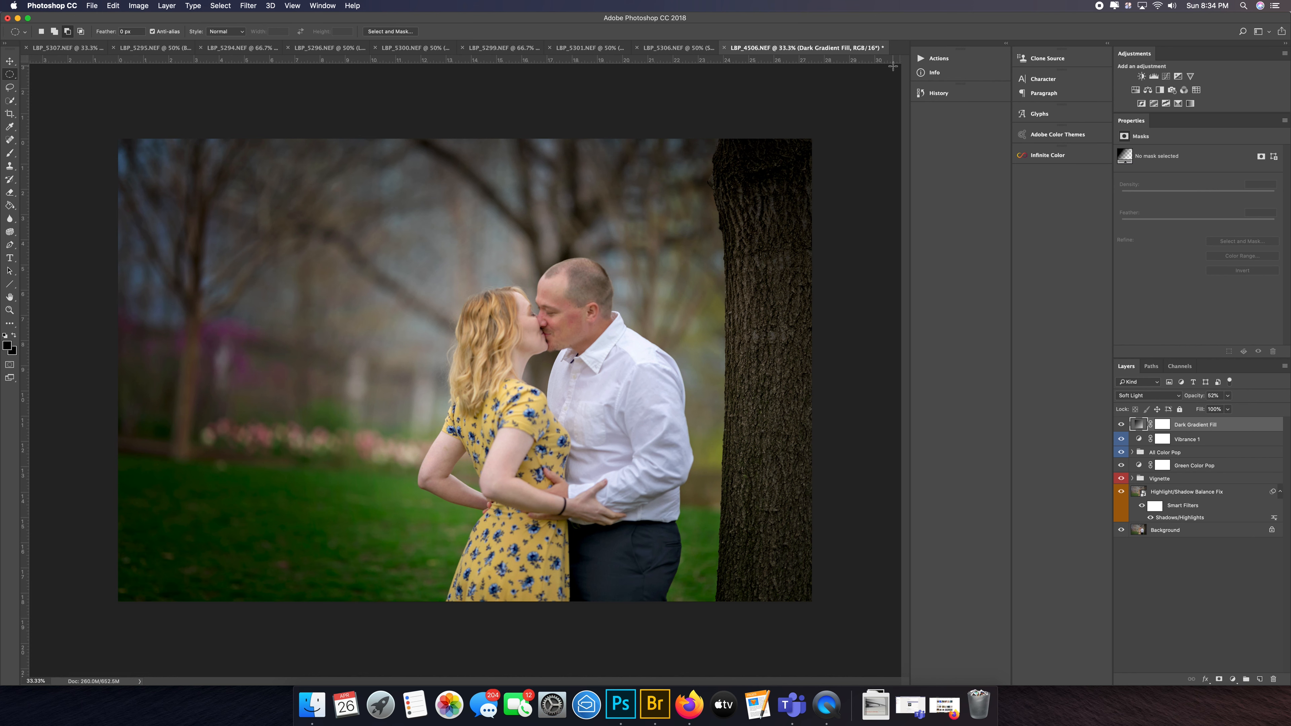
Step: Reduce the Dark Gradient Fill layer's opacity to 33% and deselect the layer
click(1228, 396)
drag(1227, 407, 1220, 410)
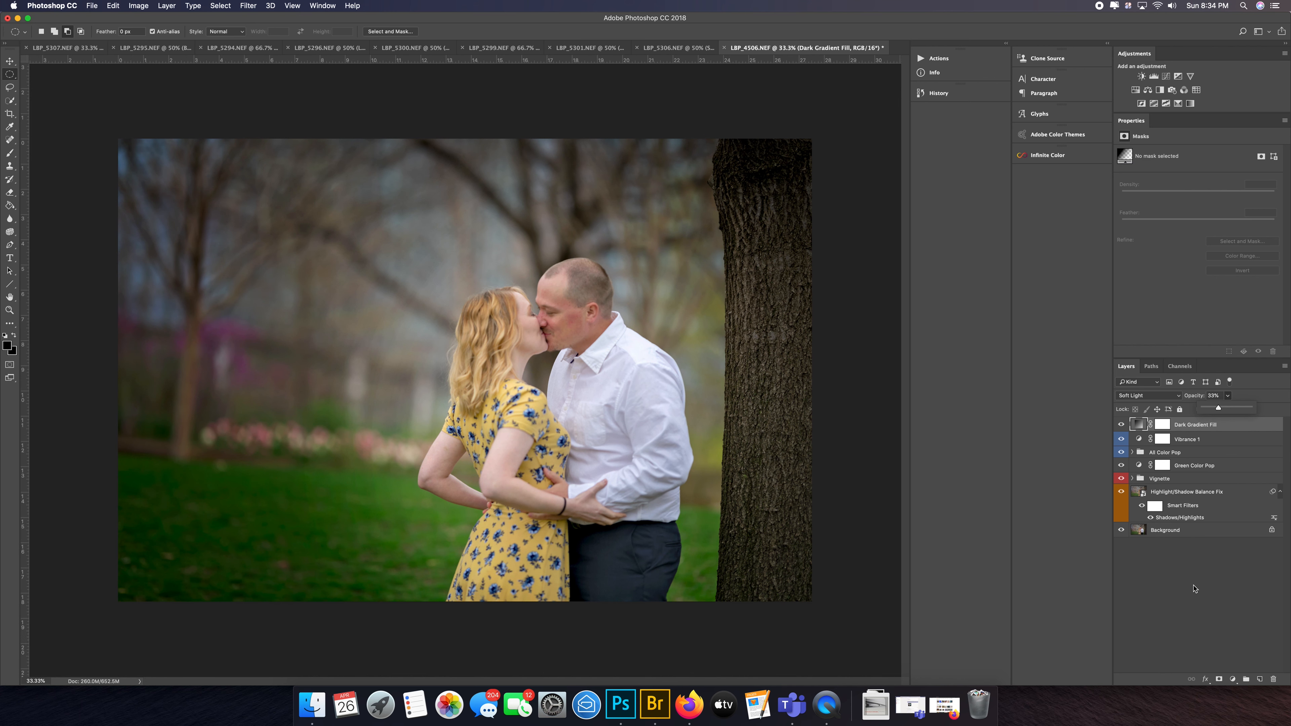
click(1206, 589)
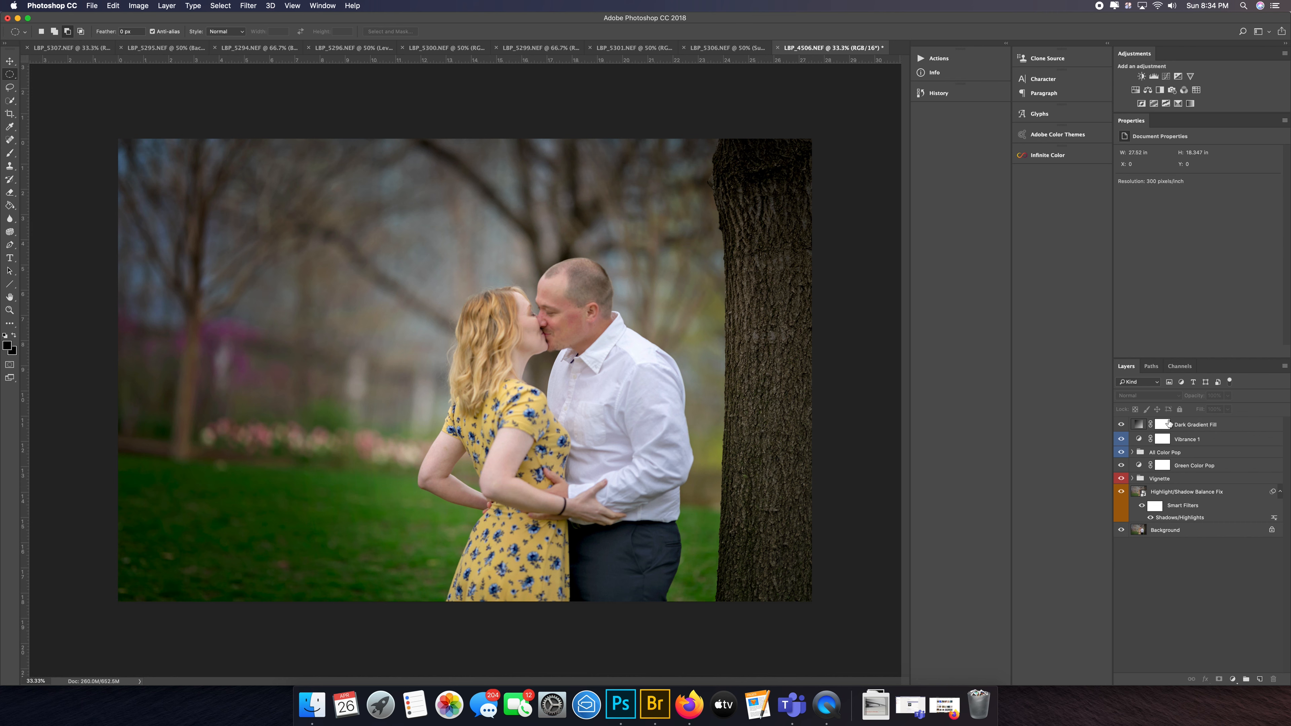
Step: Paint black over the couple on the Dark Gradient Fill layer's mask, using one dab of a greatly enlarged brush
click(1164, 425)
key(b)
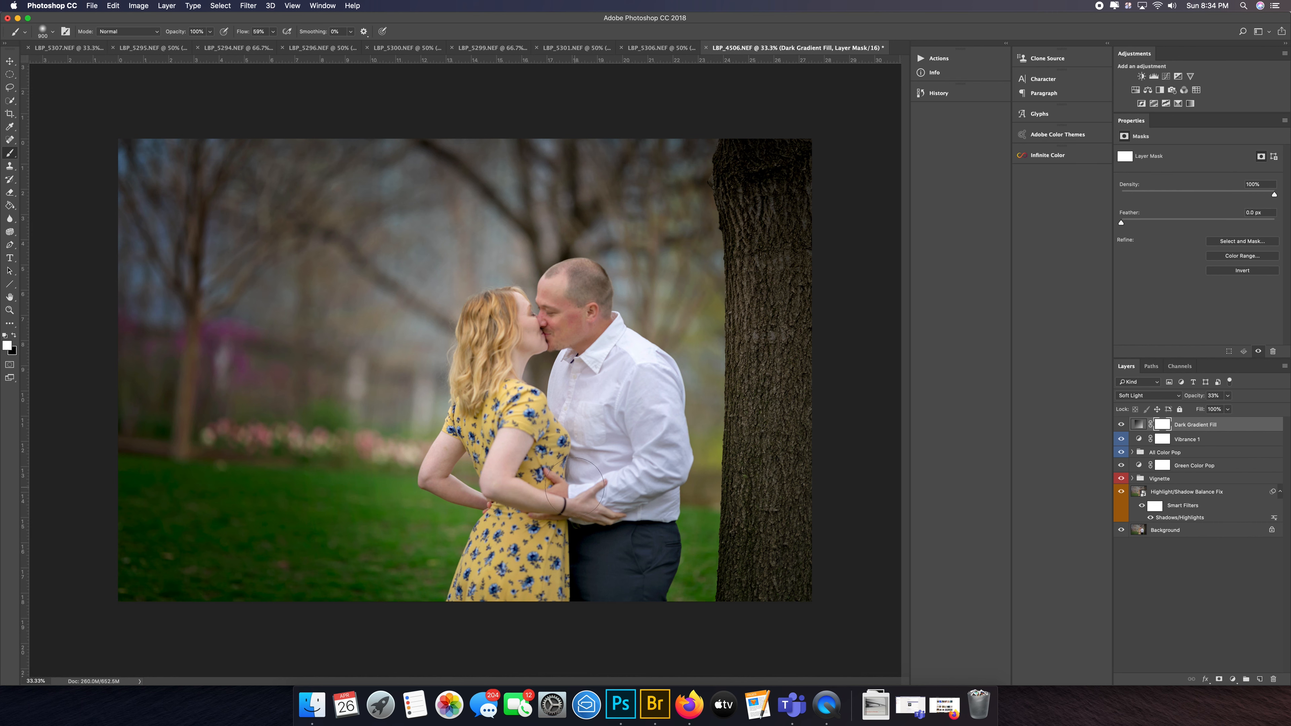
key(bracketright)
key(bracketright)
key(bracketright)
key(bracketright)
key(bracketright)
key(bracketright)
key(bracketright)
key(bracketright)
key(bracketright)
key(bracketright)
key(bracketright)
key(bracketright)
key(bracketright)
key(bracketright)
key(bracketright)
key(bracketright)
key(bracketright)
key(bracketright)
key(bracketright)
key(bracketright)
key(bracketright)
key(bracketright)
key(bracketright)
key(bracketright)
key(bracketright)
key(bracketright)
key(bracketright)
key(bracketright)
key(bracketright)
key(bracketright)
key(bracketright)
key(bracketright)
key(bracketright)
key(bracketright)
key(bracketright)
key(bracketright)
key(bracketright)
key(bracketright)
key(bracketright)
key(bracketright)
key(bracketright)
key(x)
click(558, 397)
key(bracketleft)
key(bracketleft)
key(bracketleft)
key(bracketleft)
key(bracketleft)
key(bracketleft)
key(bracketleft)
key(bracketleft)
key(bracketleft)
key(bracketleft)
Step: Run the "LBP - Sharpen" action on the photo
click(936, 58)
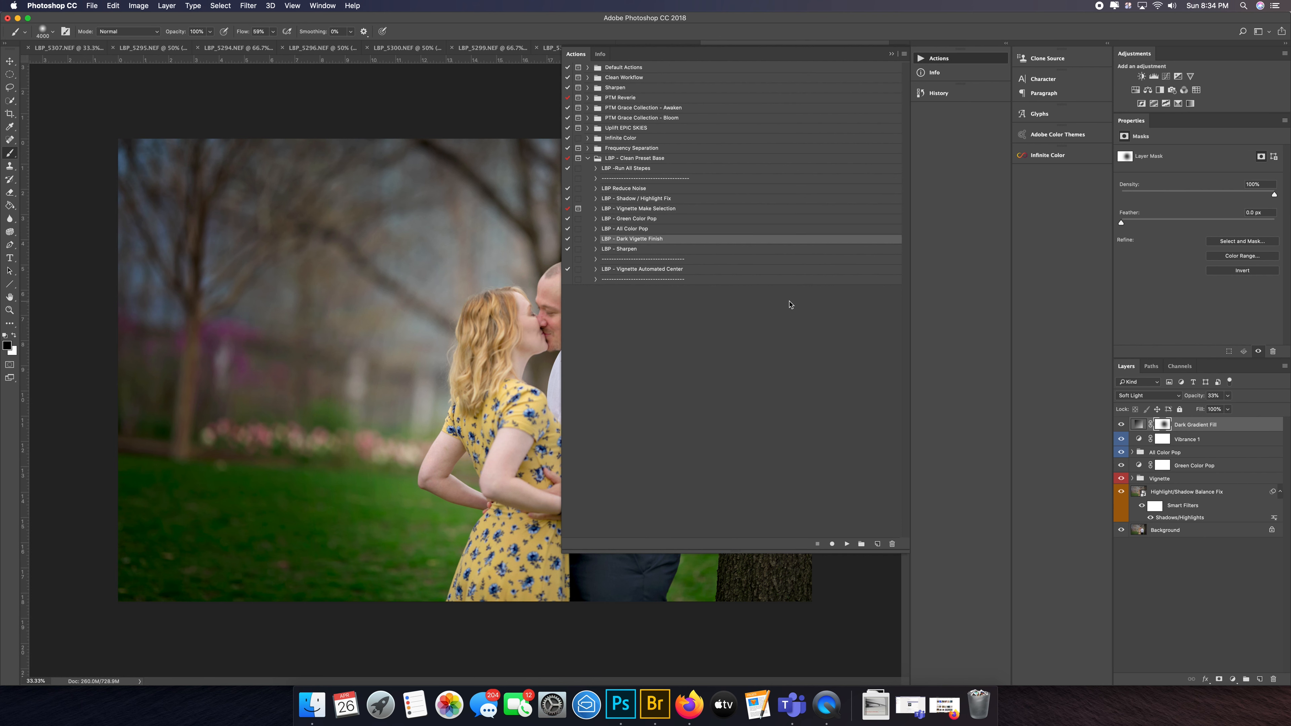
click(647, 251)
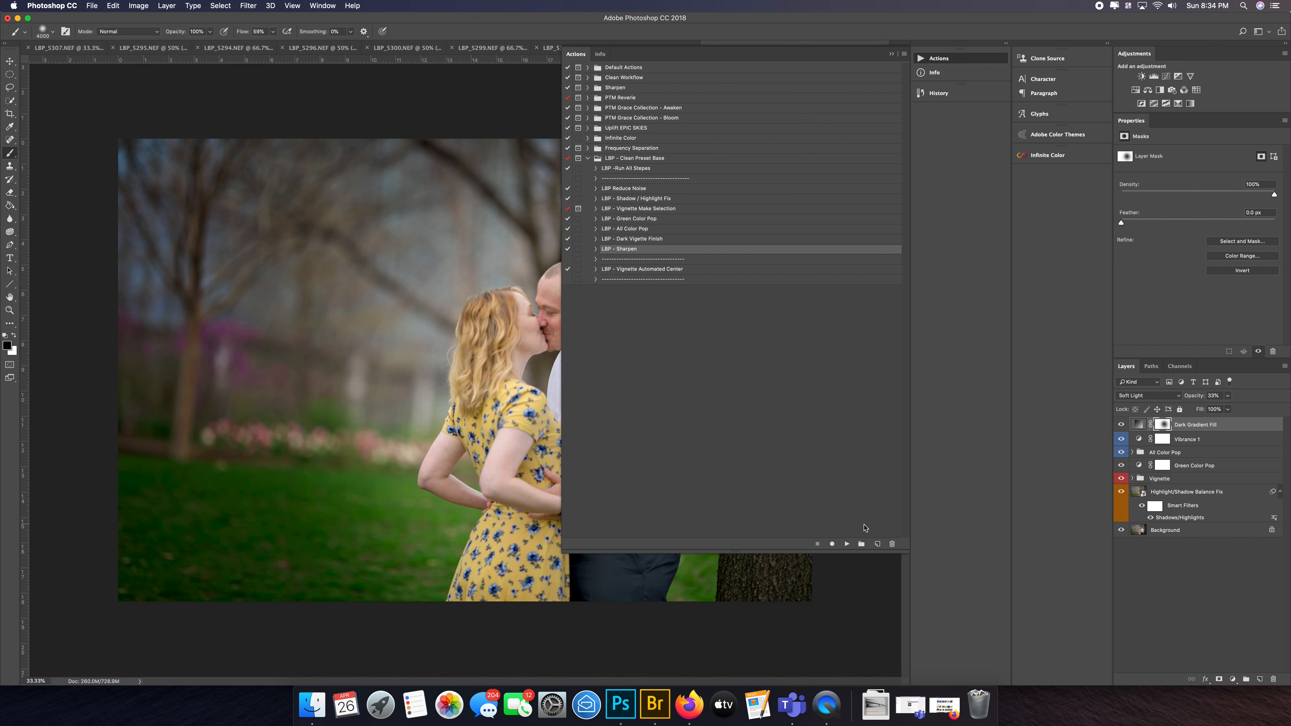
click(847, 544)
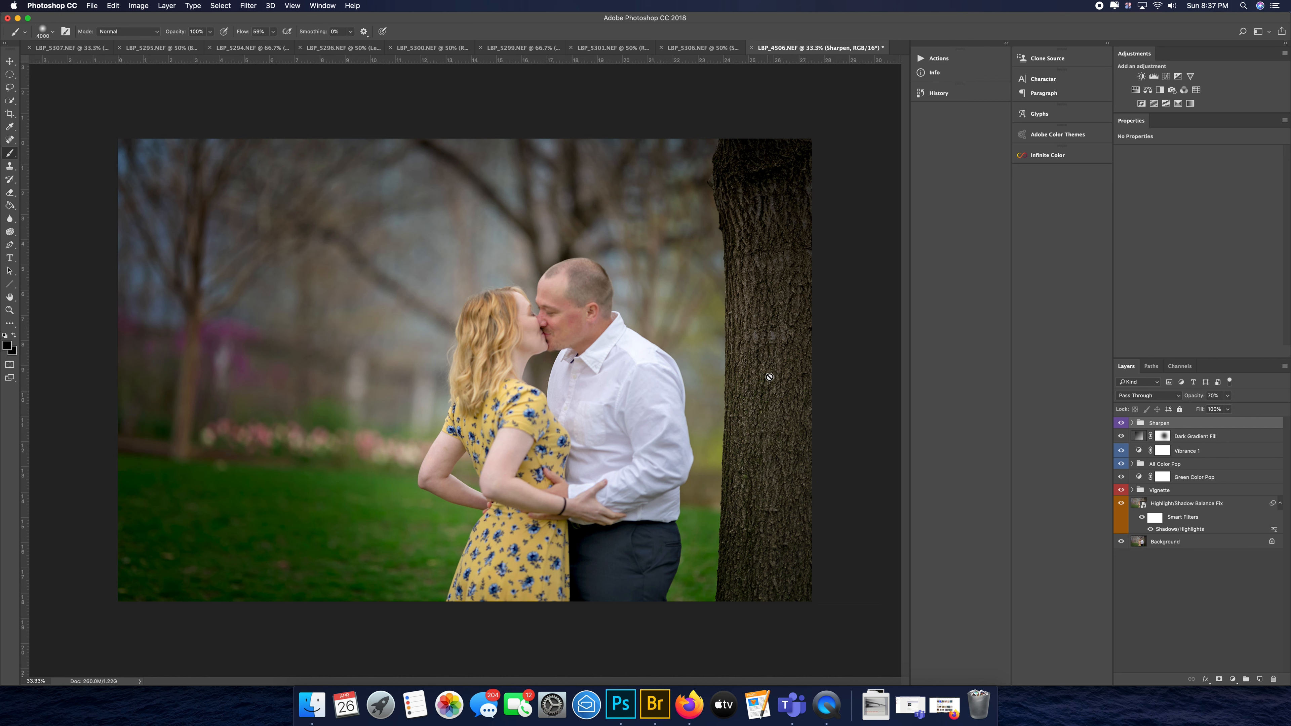
Step: Add a white layer mask to the Sharpen group and reduce the group's opacity to 41%
click(1220, 680)
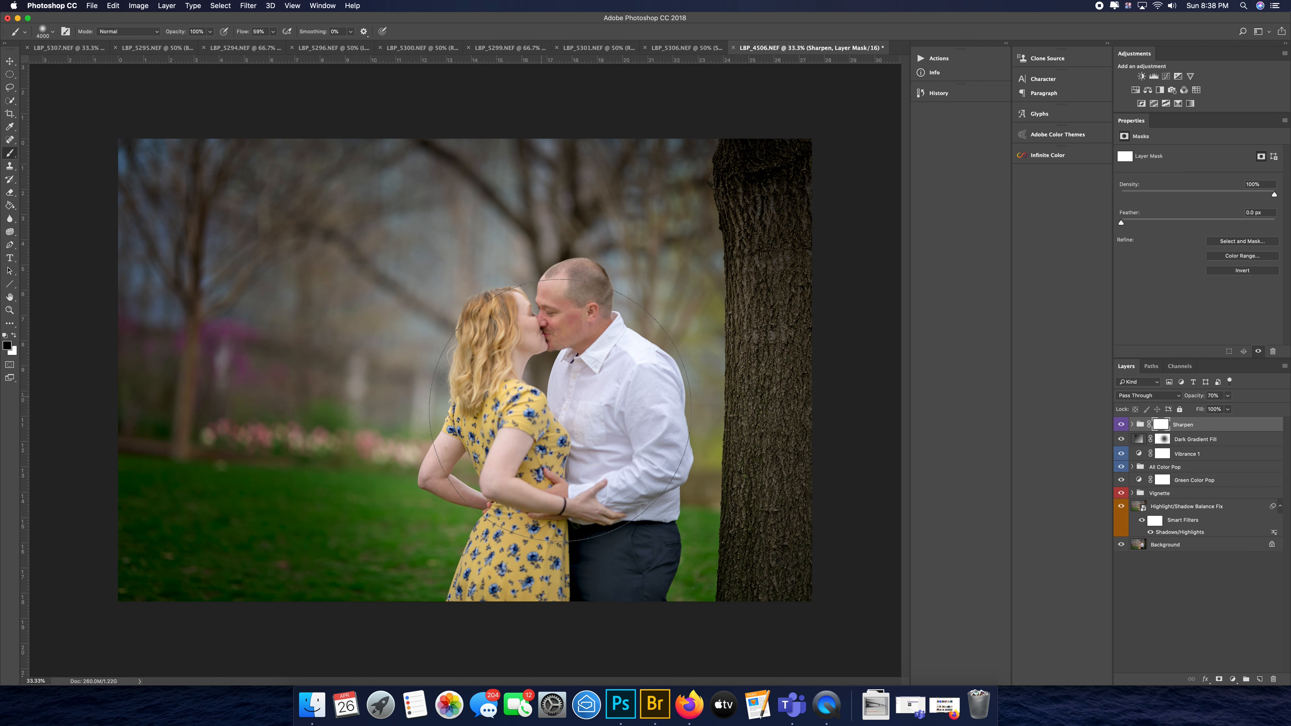
click(1227, 409)
drag(1227, 409, 1215, 411)
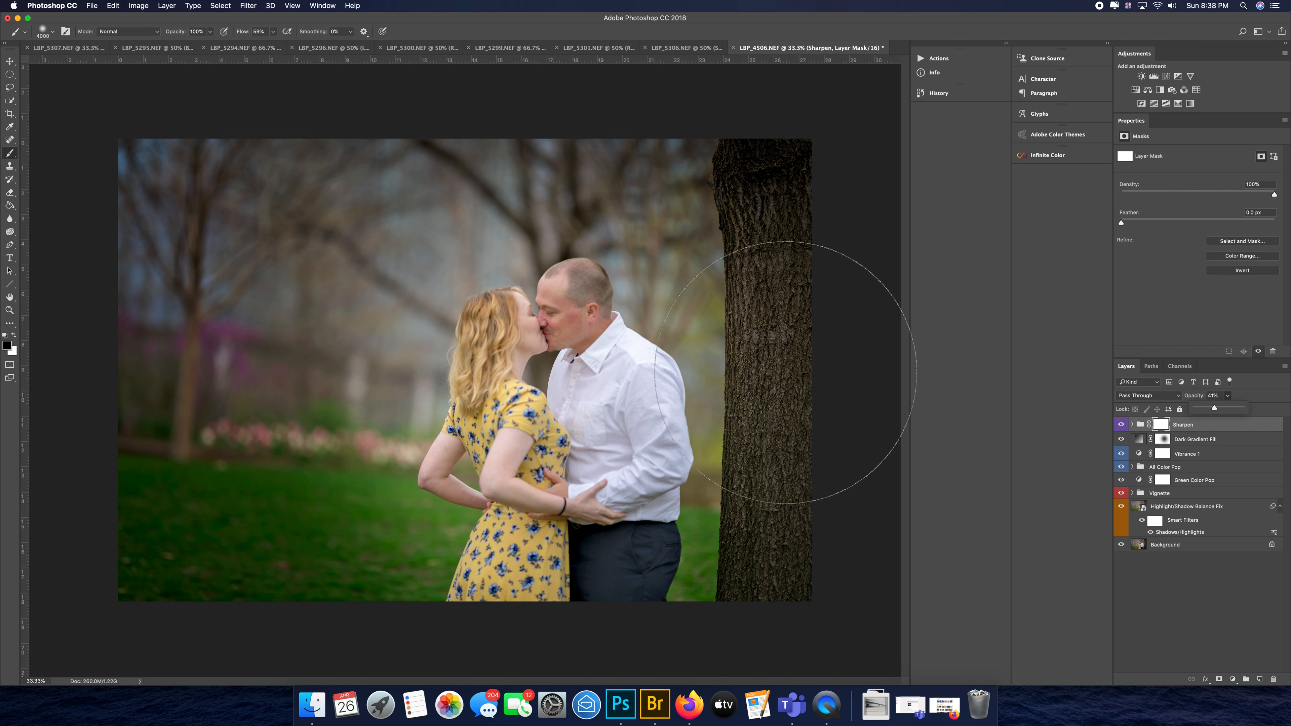
Step: Paint black down the tree trunk on the Sharpen group's mask with the brush reduced to 1700 px
key(bracketleft)
key(bracketleft)
key(bracketleft)
key(bracketleft)
key(bracketleft)
key(bracketleft)
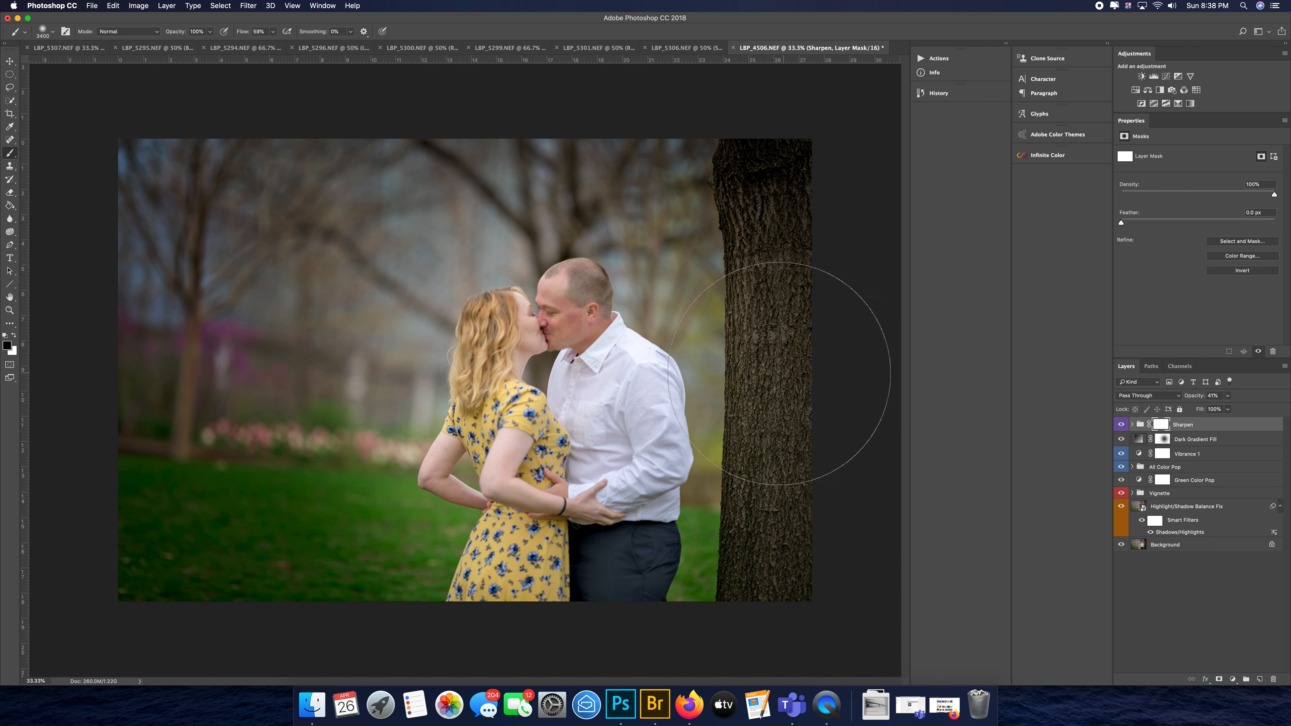
key(bracketleft)
key(bracketleft)
key(bracketleft)
key(bracketleft)
key(bracketleft)
key(bracketleft)
key(bracketleft)
key(bracketleft)
key(bracketleft)
key(bracketleft)
key(bracketleft)
key(bracketleft)
key(bracketleft)
key(bracketleft)
key(bracketleft)
key(bracketleft)
key(bracketleft)
drag(778, 263, 761, 590)
key(x)
key(super+z)
Step: Add a Levels adjustment layer and apply the merged, inverted RGB image to its mask with Multiply blending at 100% opacity
click(1154, 78)
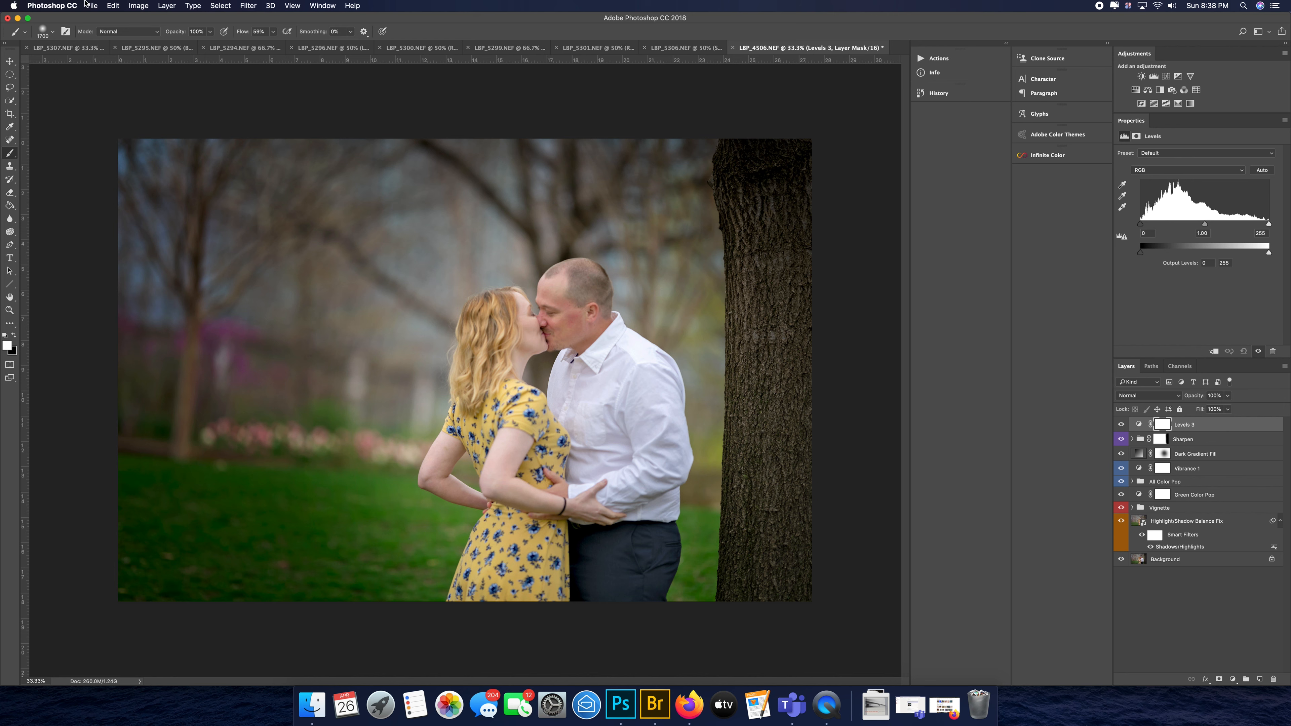
click(136, 6)
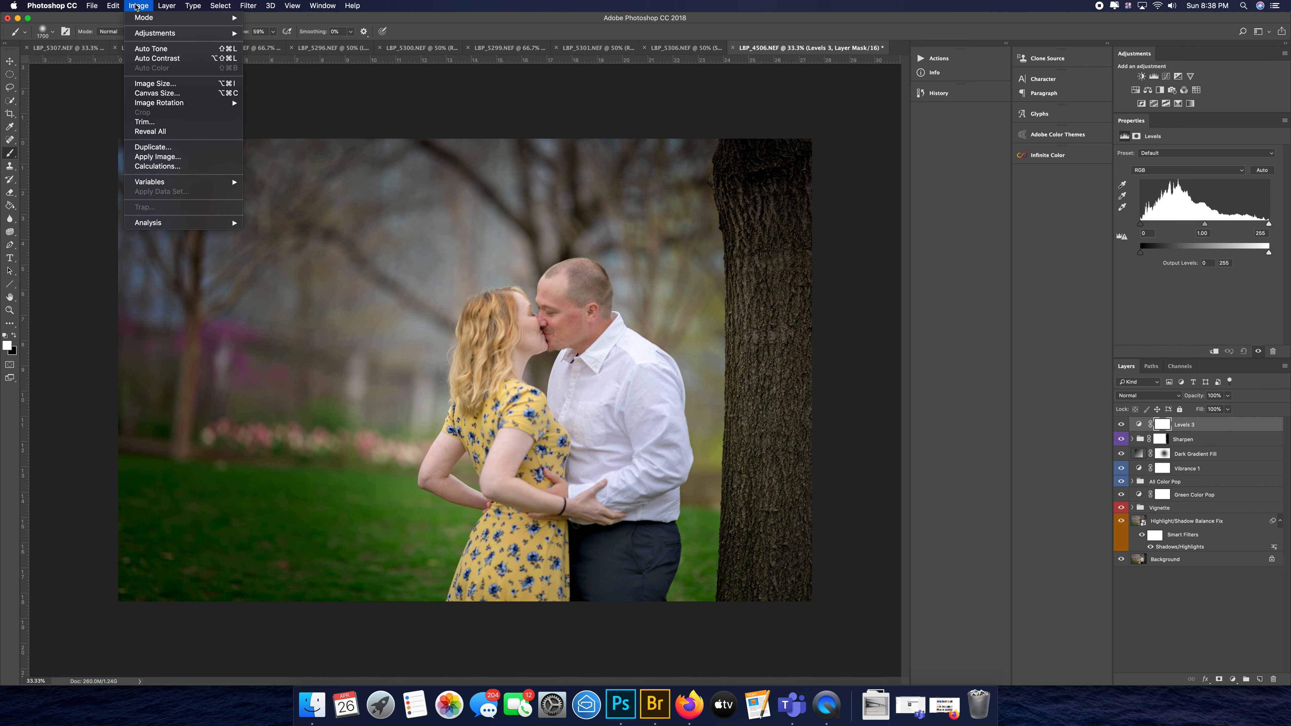
click(177, 158)
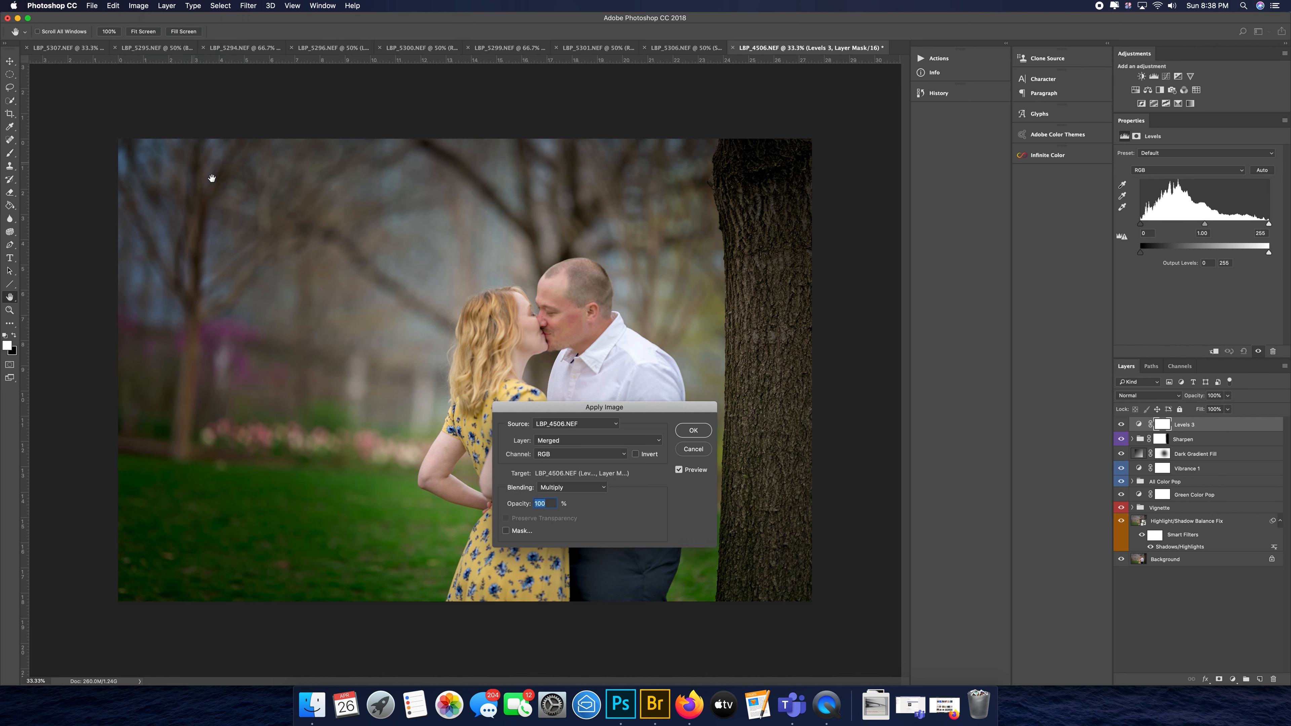
click(638, 455)
click(694, 433)
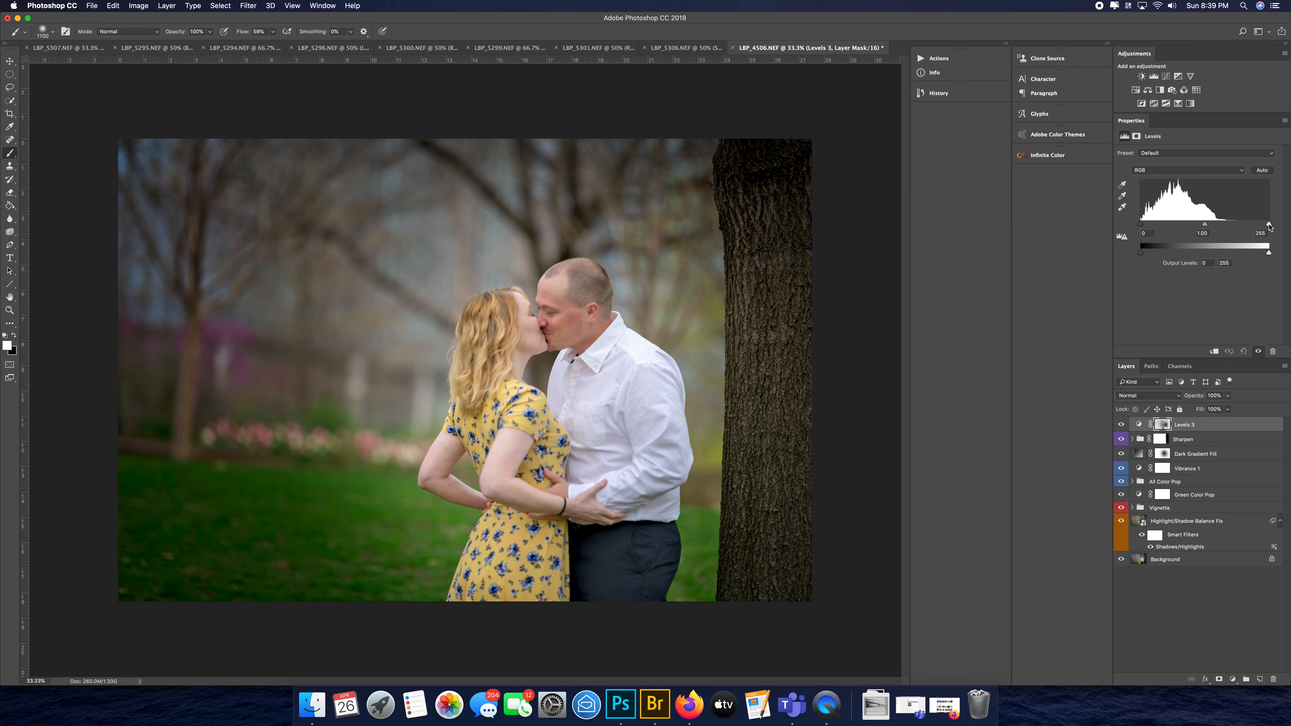
Step: Set the Levels adjustment's input values to 12 for shadows, 1.08 for midtones and 204 for highlights
drag(1270, 227, 1262, 227)
drag(1262, 227, 1147, 229)
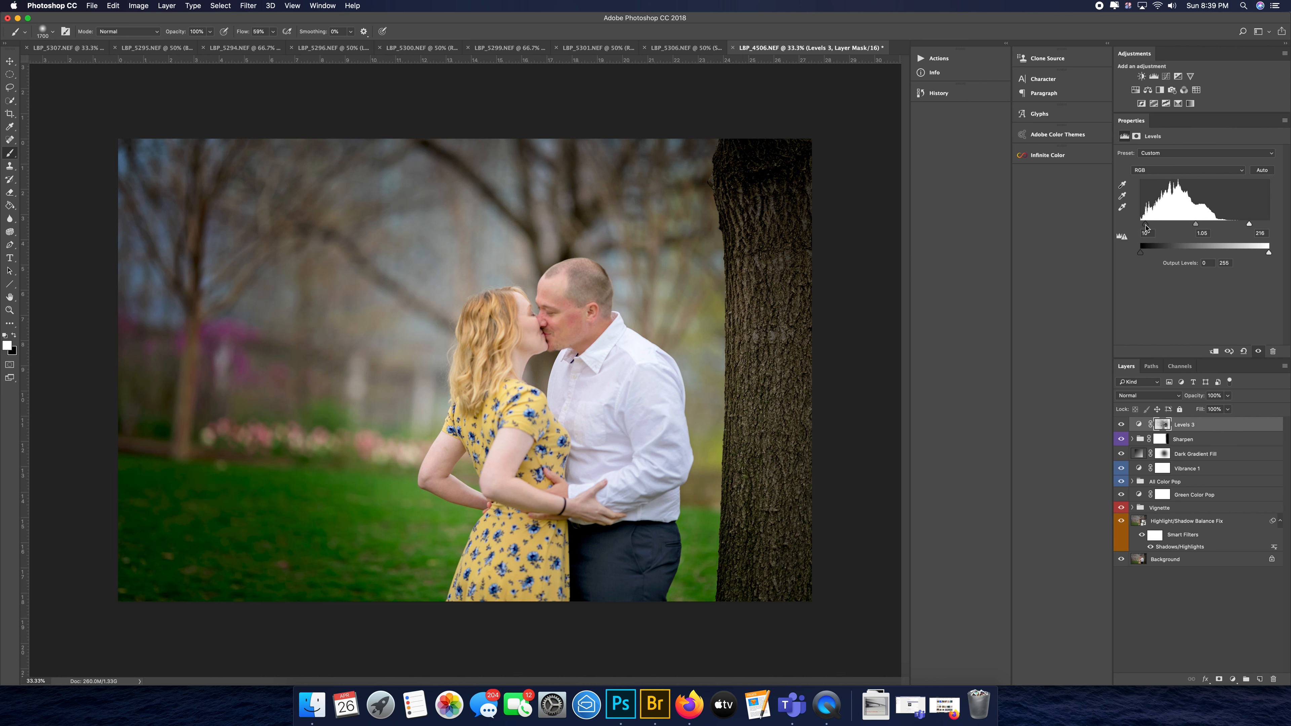
drag(1252, 224, 1147, 224)
click(1201, 563)
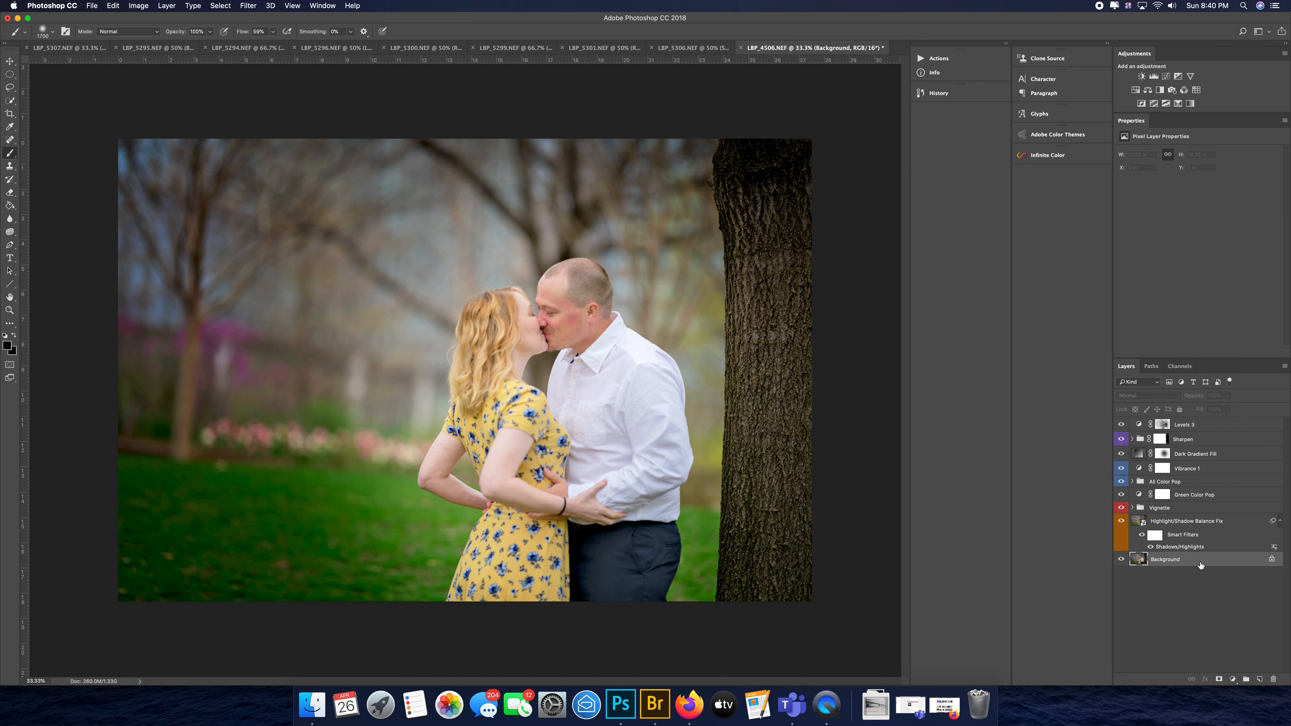
shift+click(1214, 428)
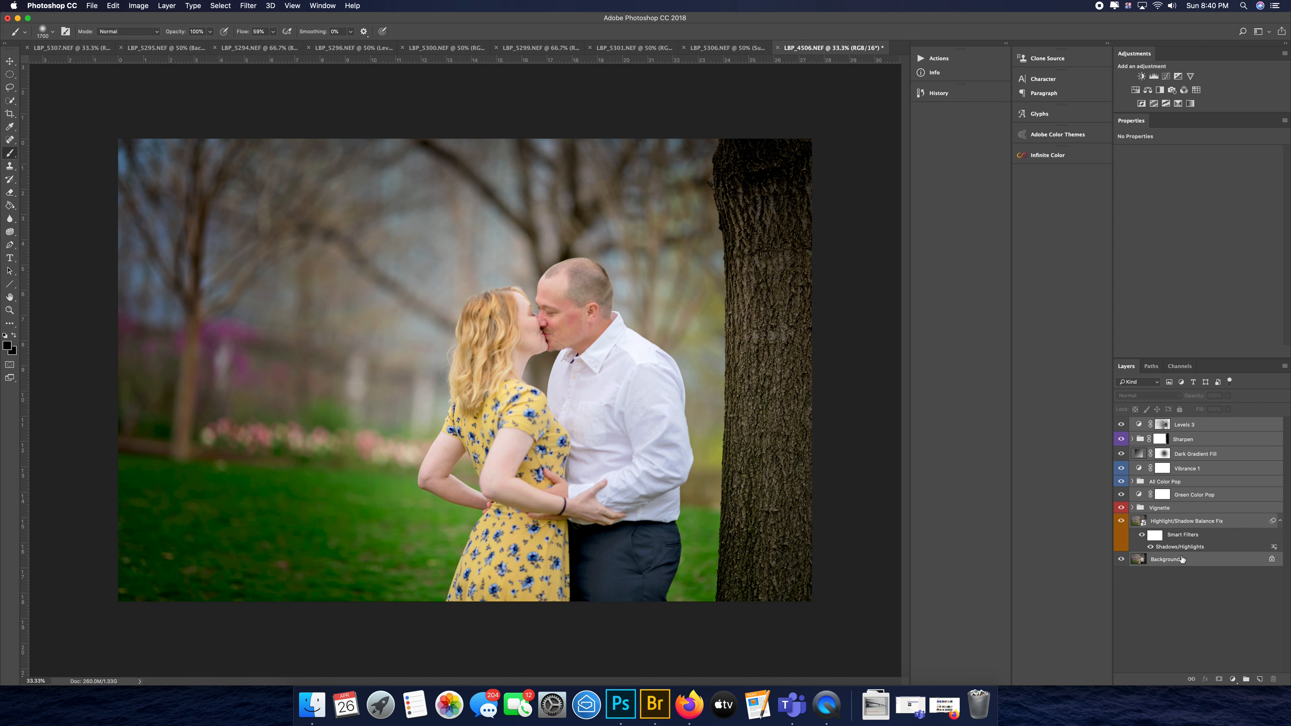
click(1200, 586)
click(1182, 425)
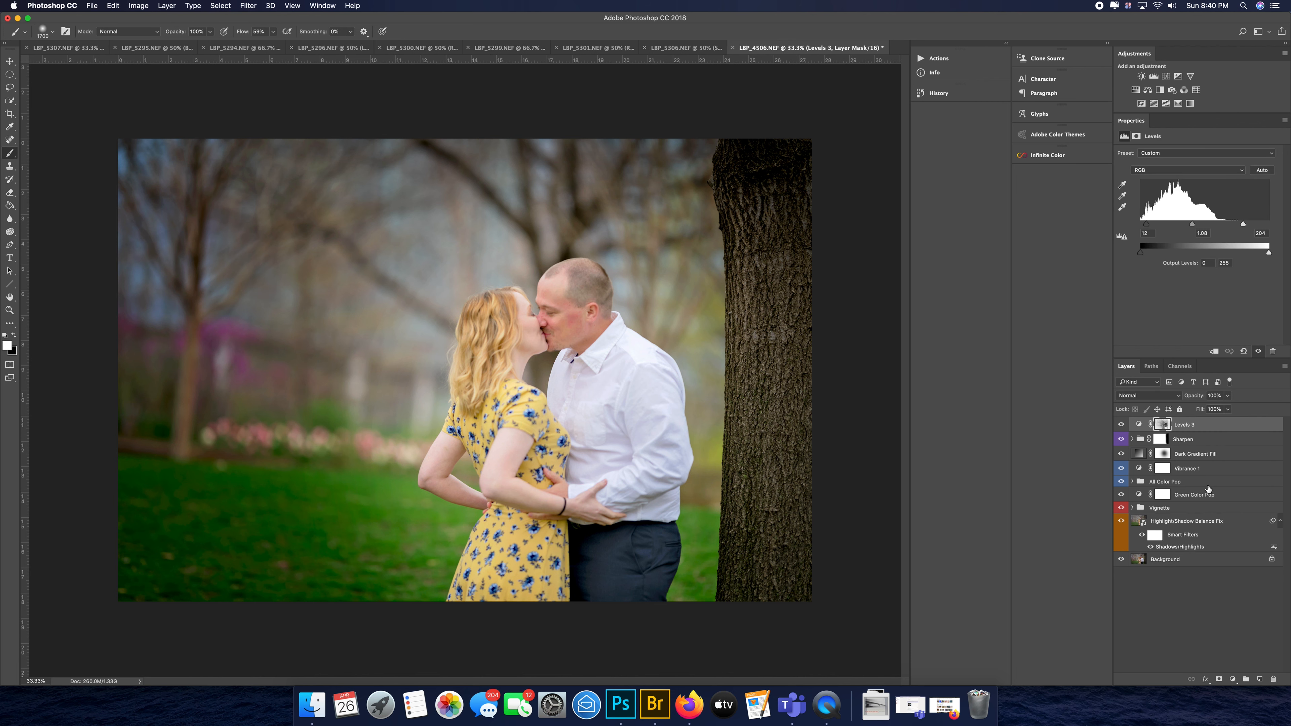
click(1231, 566)
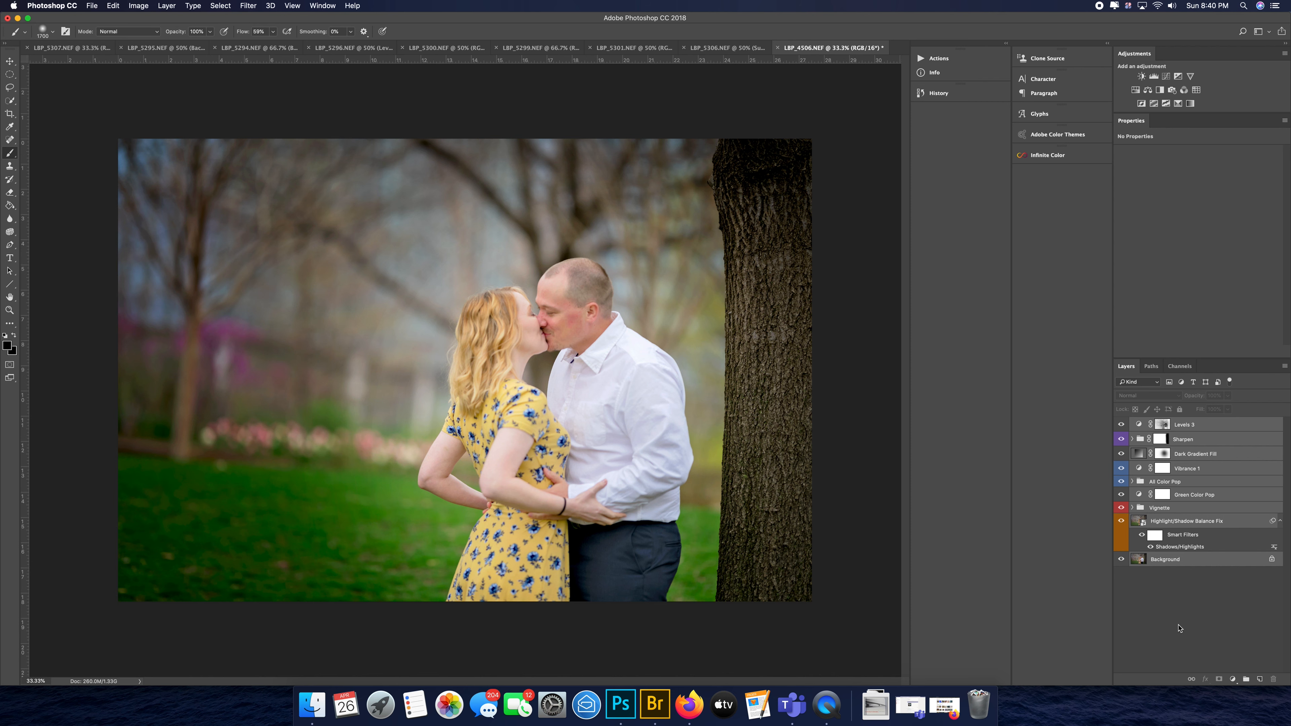
click(1137, 654)
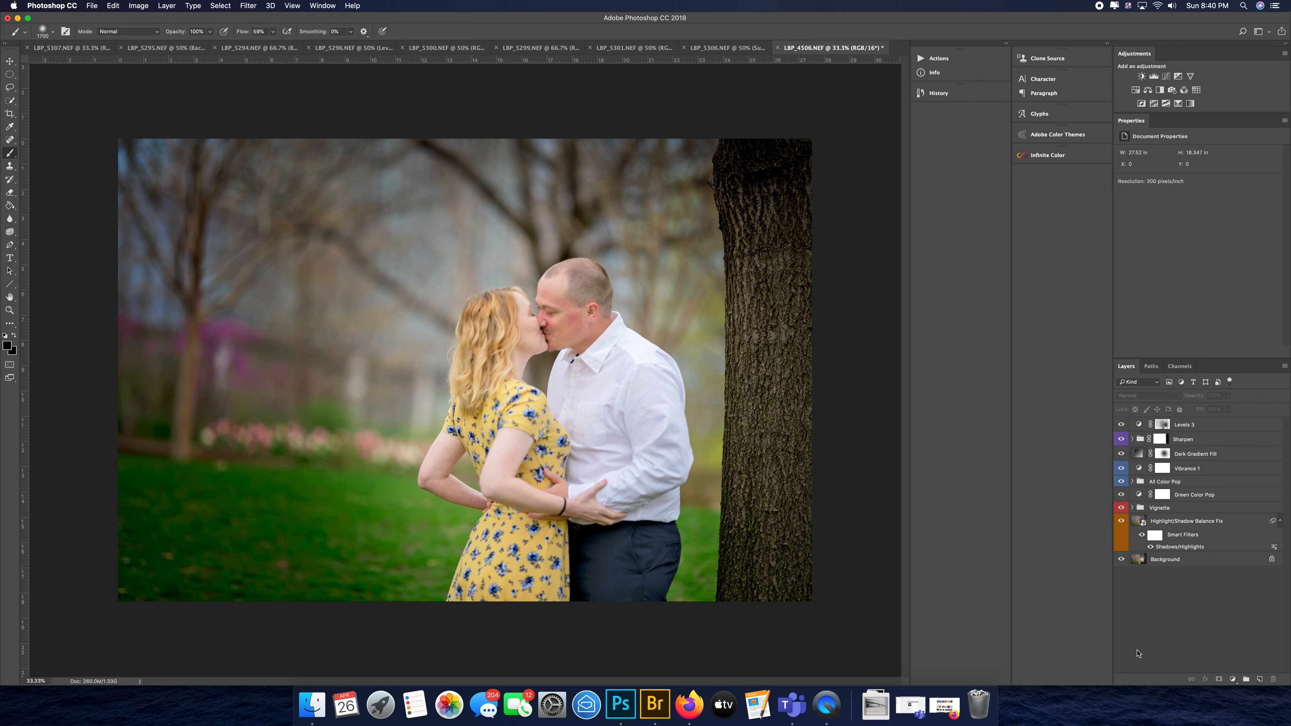
Step: Stamp all visible layers into a new merged layer above the Levels adjustment layer
click(1217, 429)
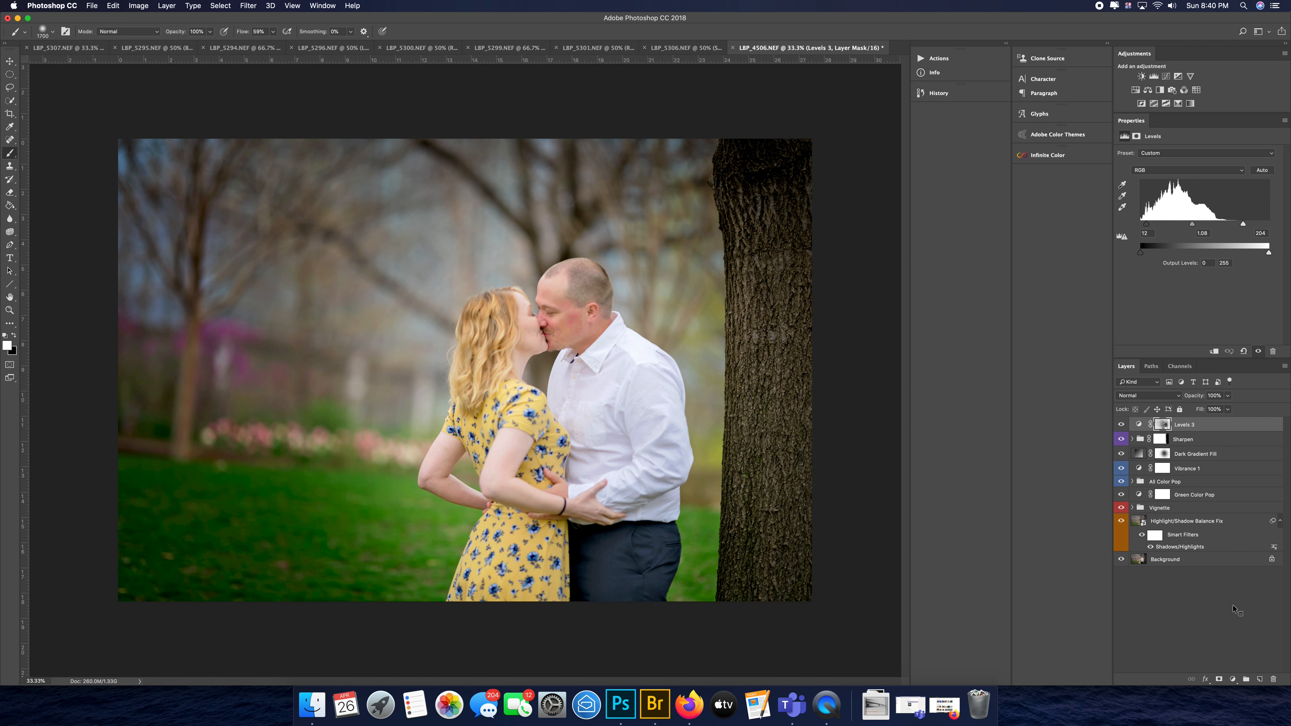
key(super+shift+4)
key(Escape)
key(shift+alt+e)
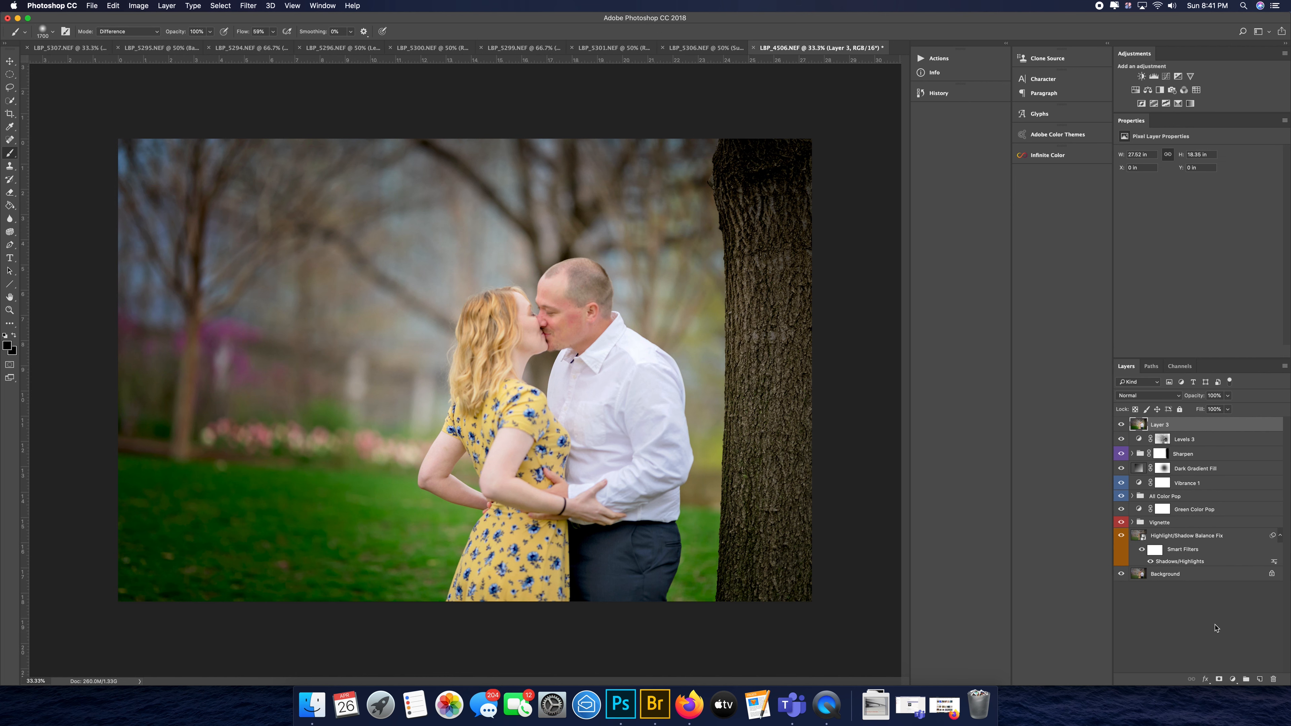
click(1210, 574)
shift+click(1200, 441)
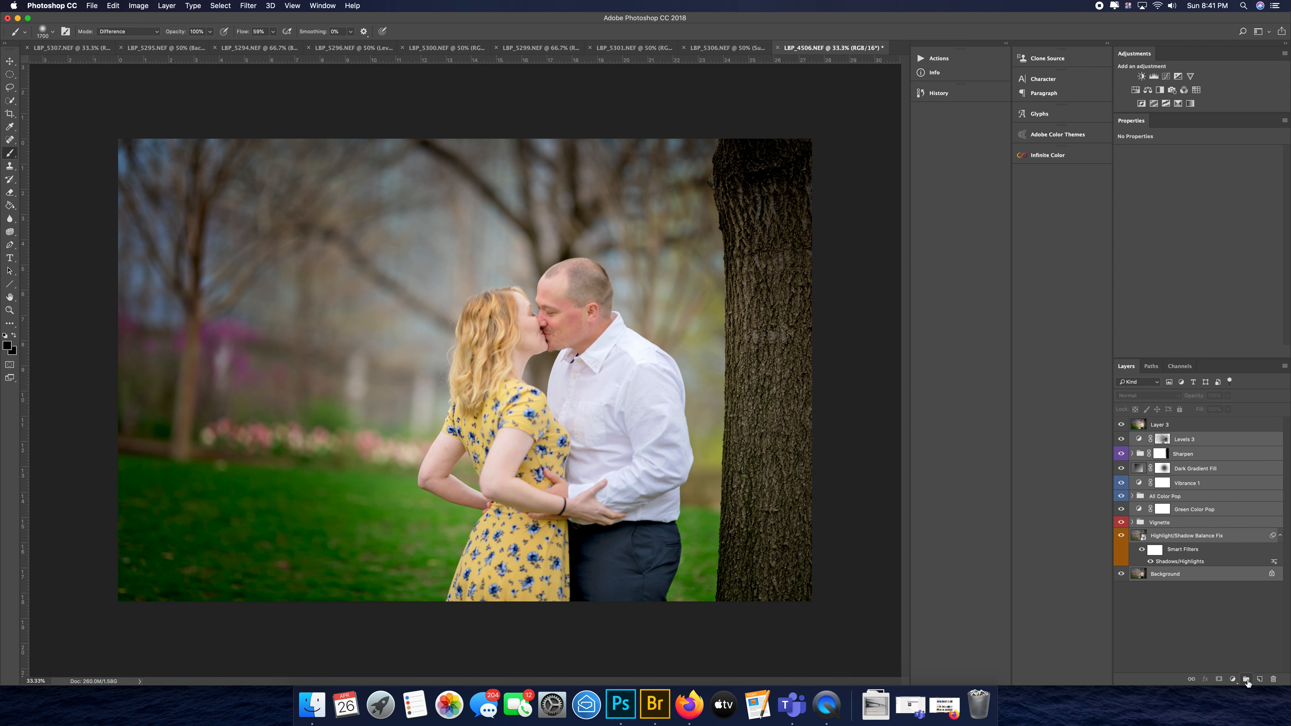
right_click(1204, 584)
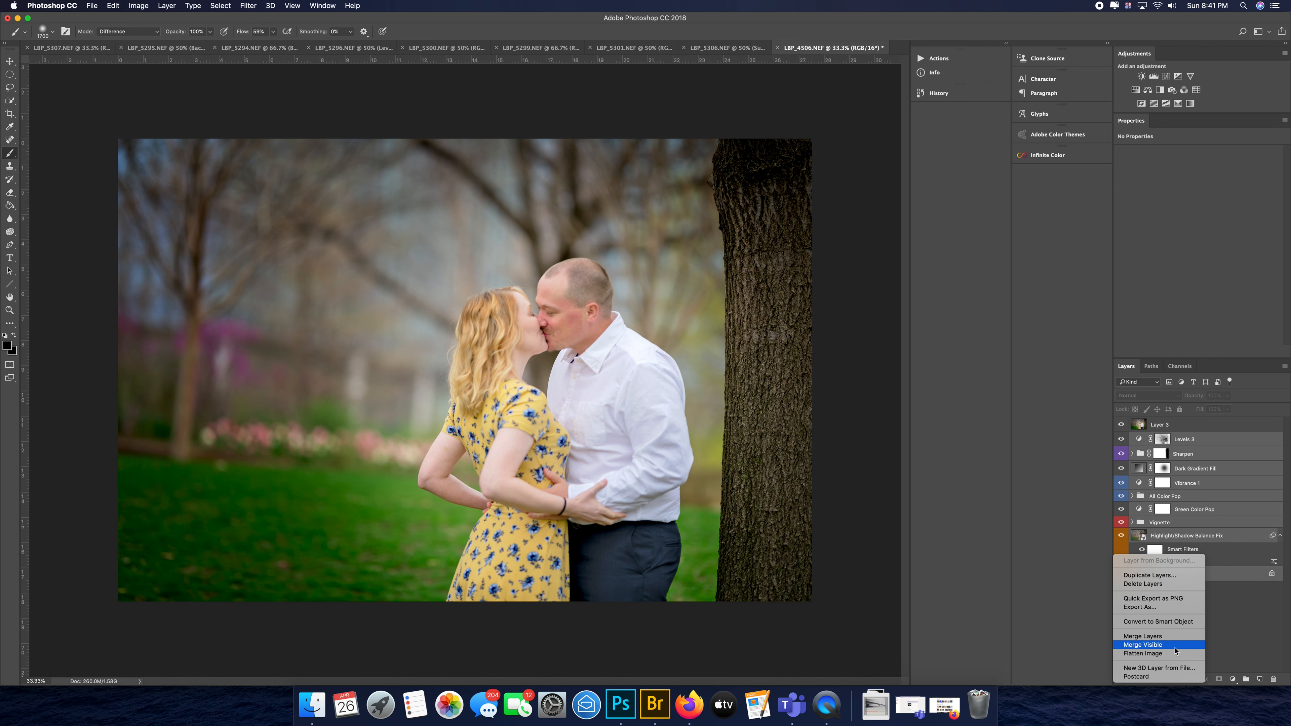
click(1237, 619)
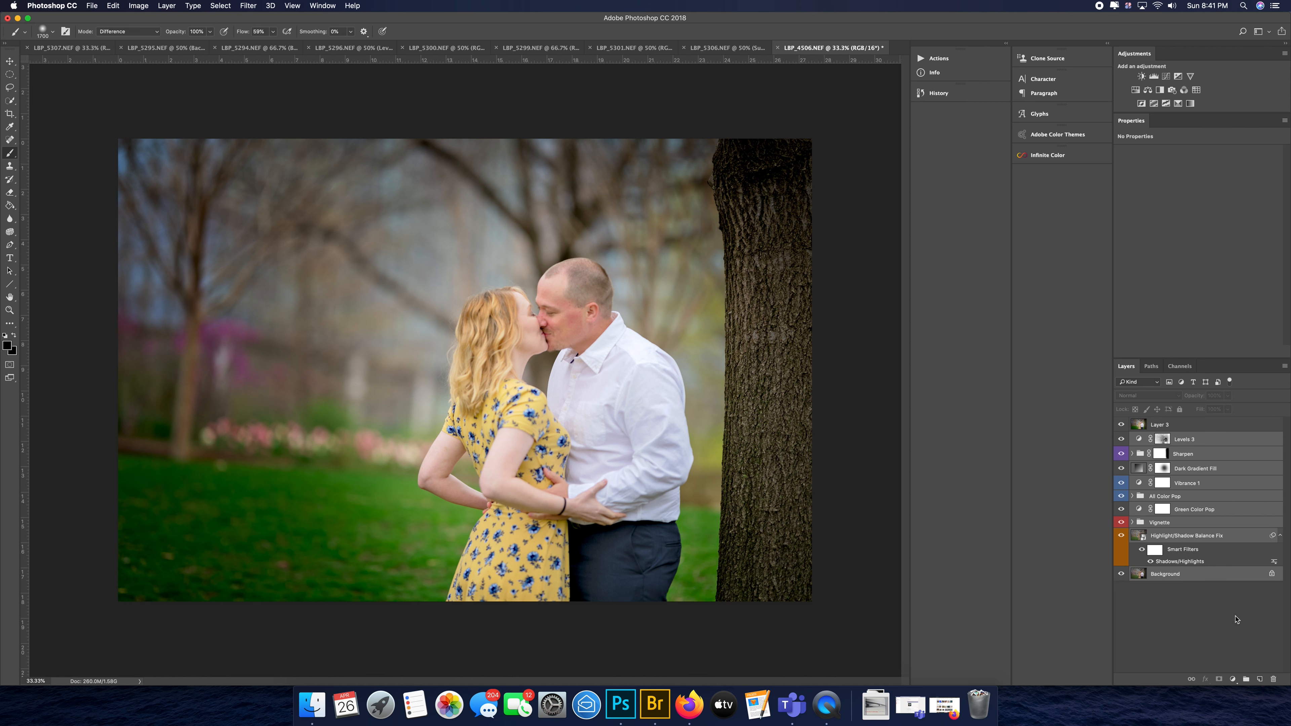
Step: Add a white layer mask to the merged Layer 3
click(1176, 425)
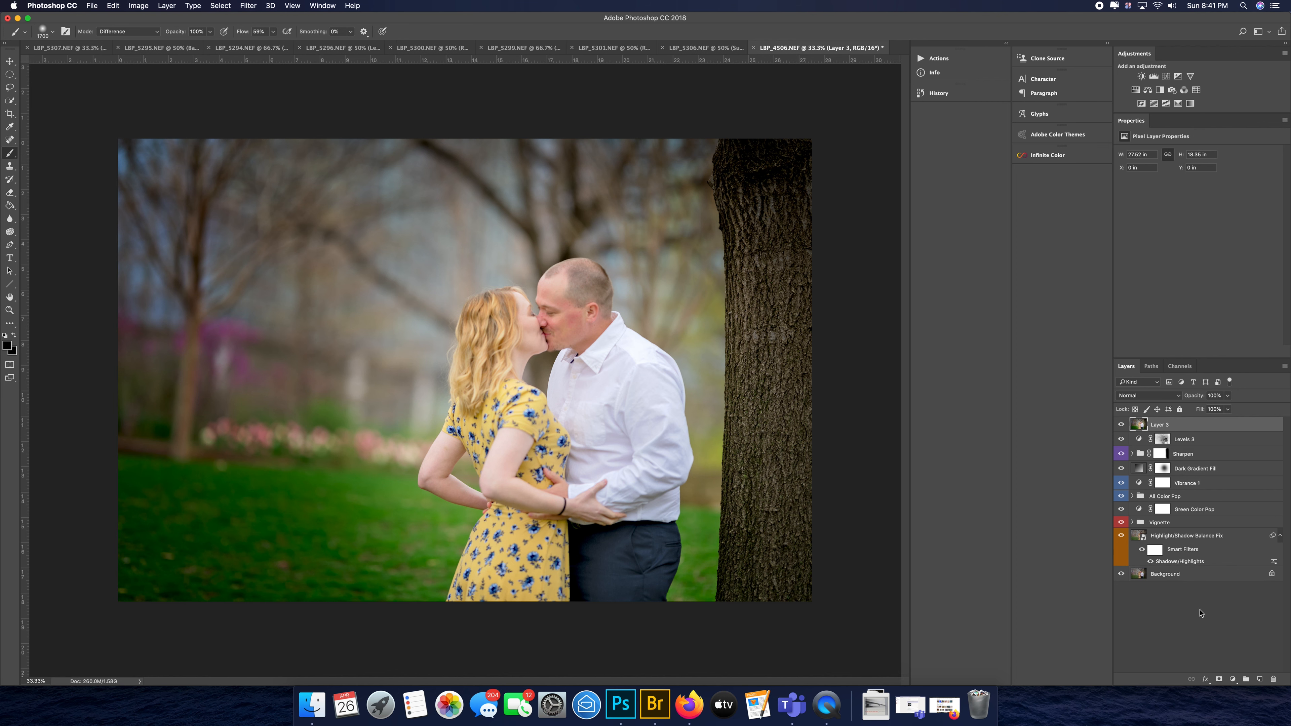
click(1219, 679)
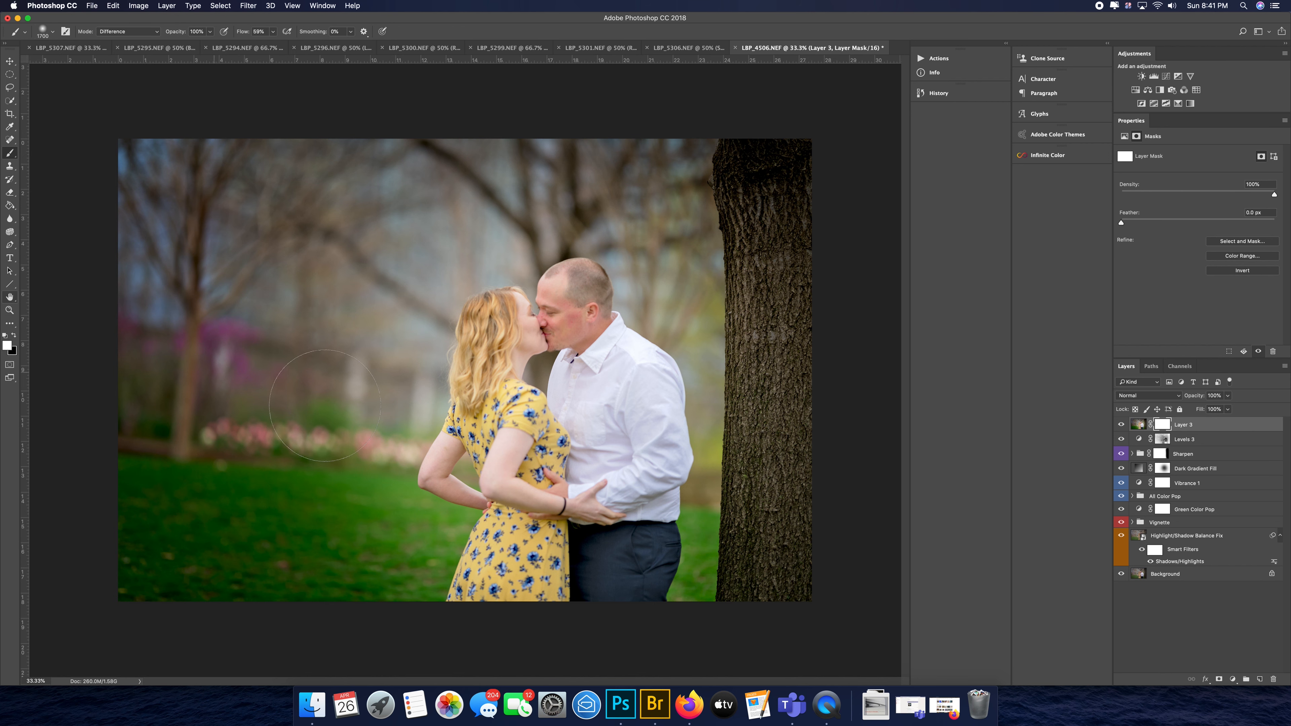
Step: Hide every layer and group between Layer 3 and the Background, from the Levels adjustment down to Highlight/Shadow Balance Fix
click(1230, 441)
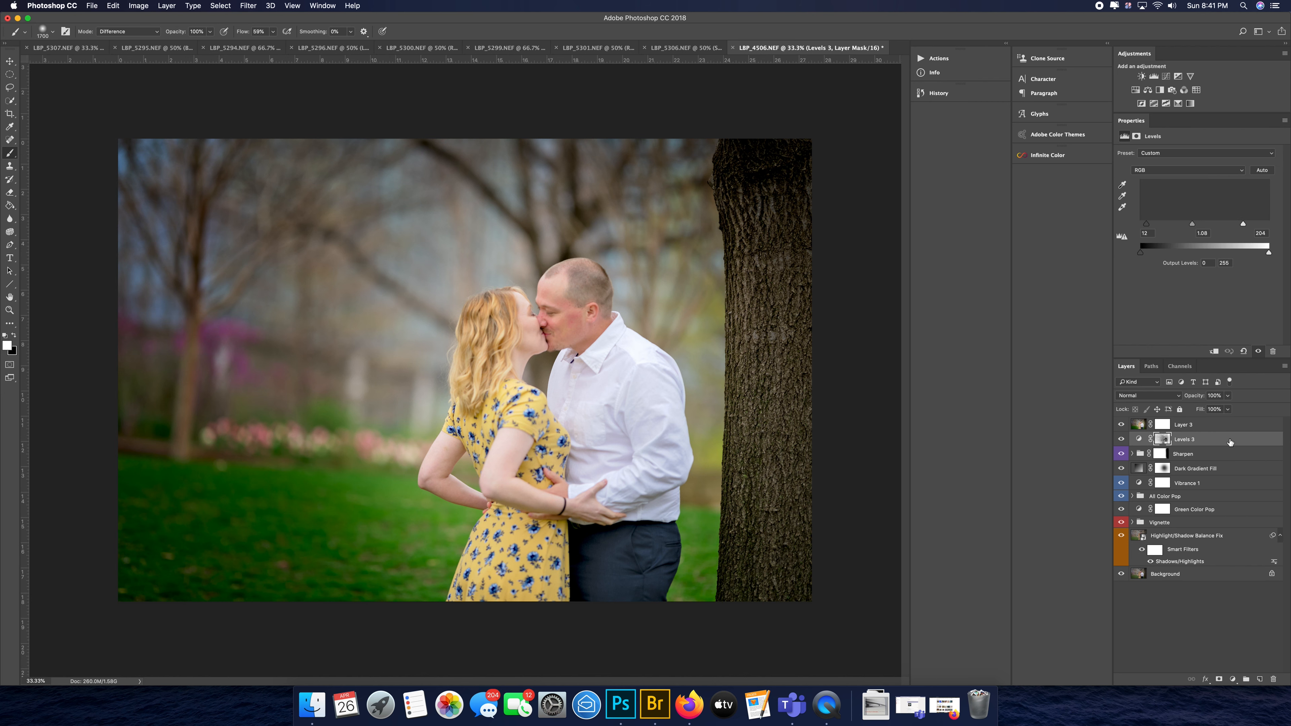
click(1122, 439)
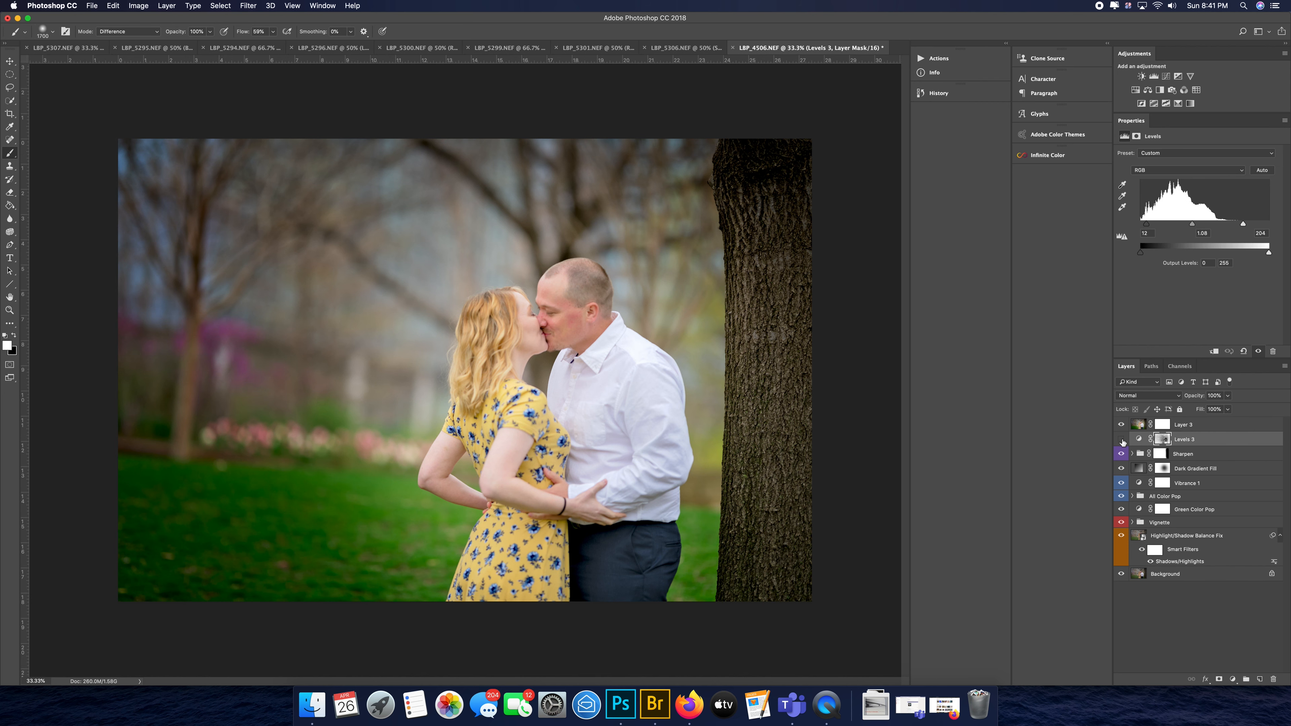
click(1122, 454)
click(1121, 497)
click(1121, 483)
click(1121, 468)
click(1122, 521)
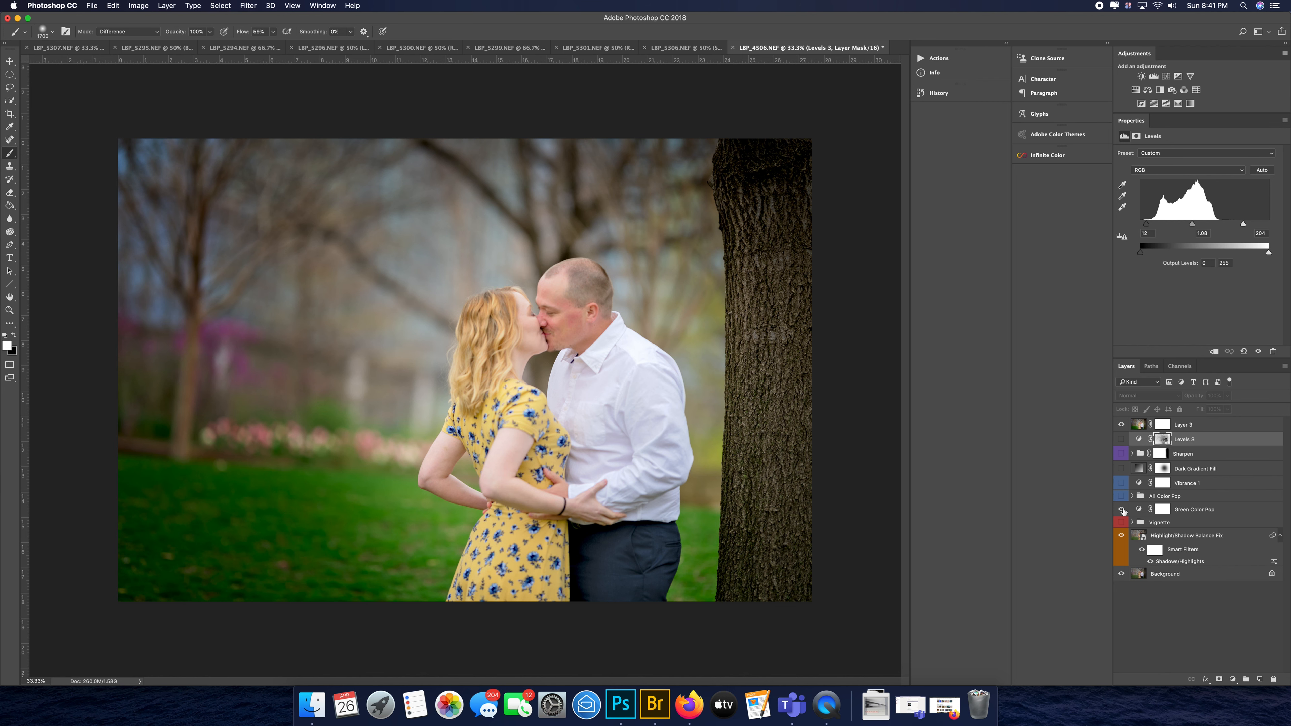
drag(1122, 509, 1124, 566)
Step: Toggle Layer 3's visibility several times to compare the finished edit with the original Background, leaving it visible
click(1122, 426)
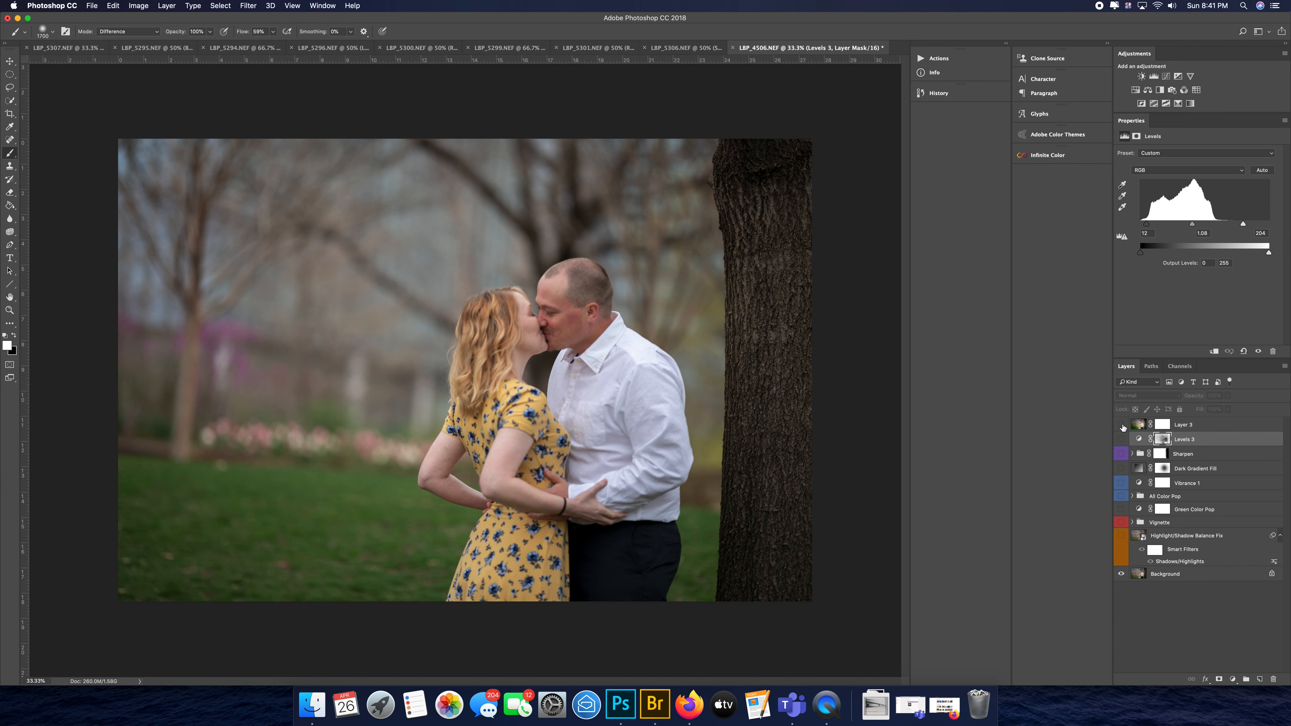
click(1122, 426)
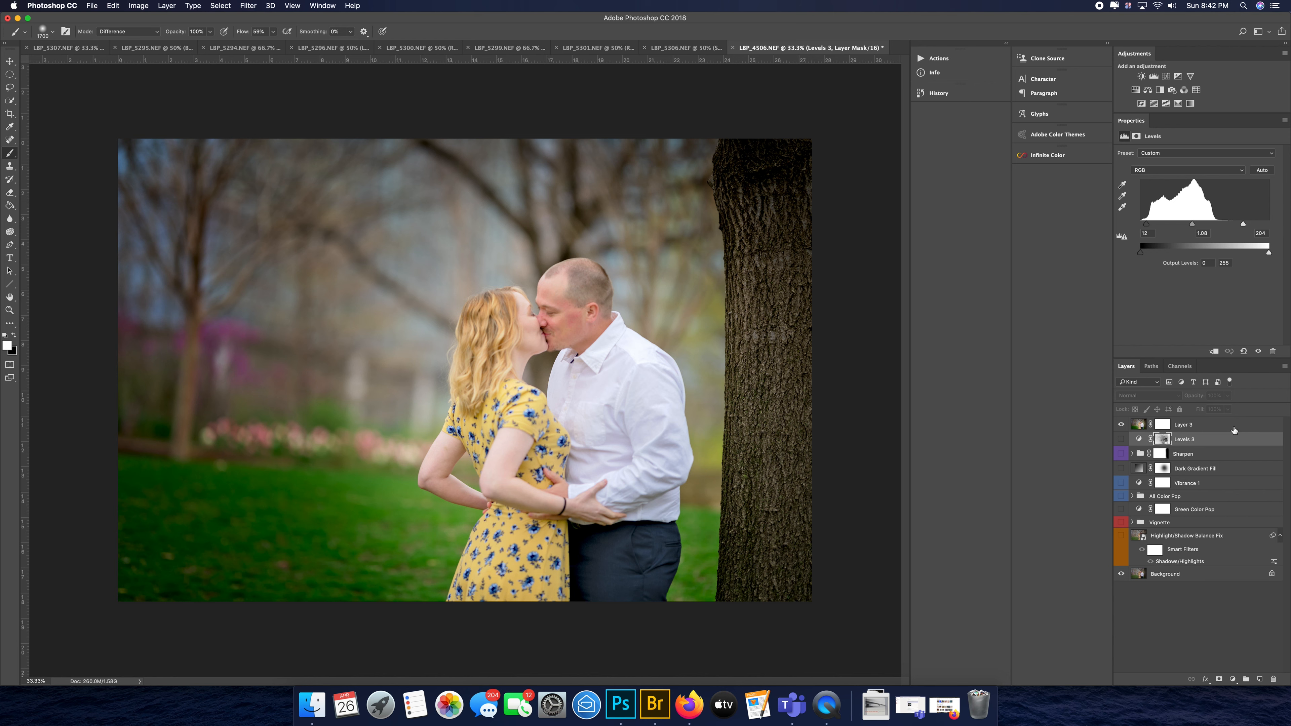
click(1187, 431)
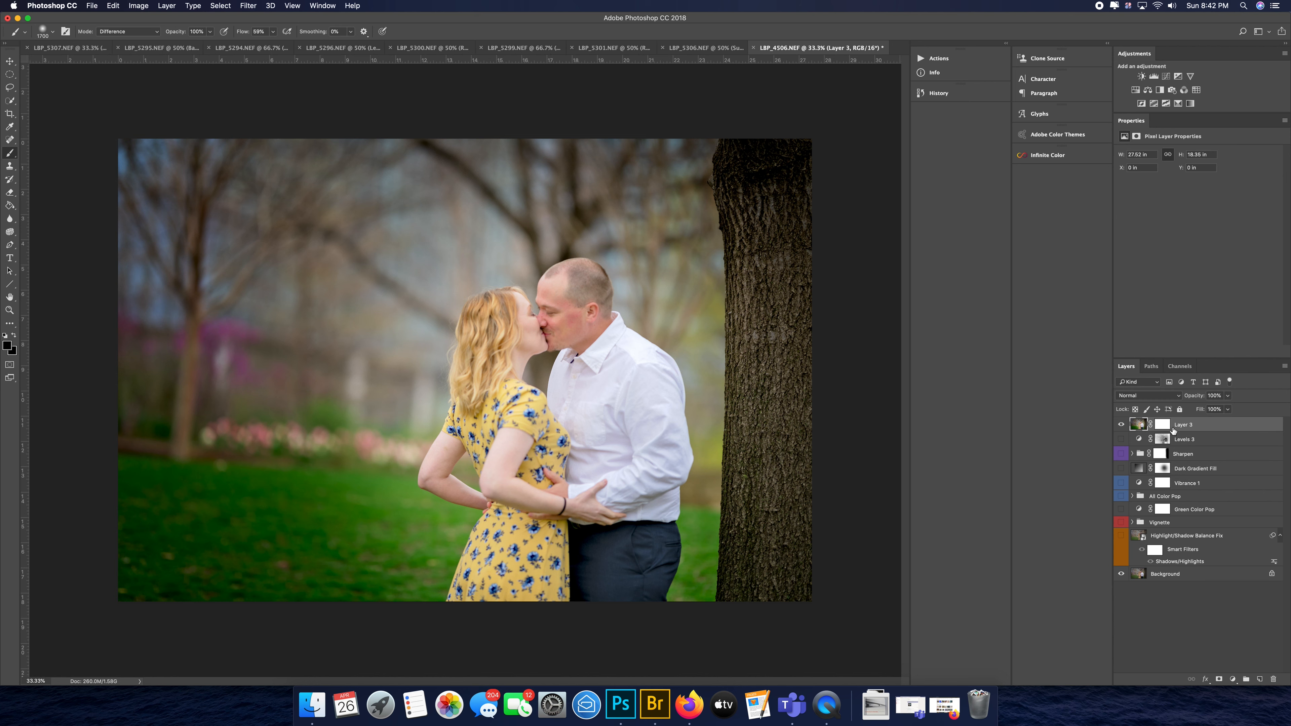
click(1122, 426)
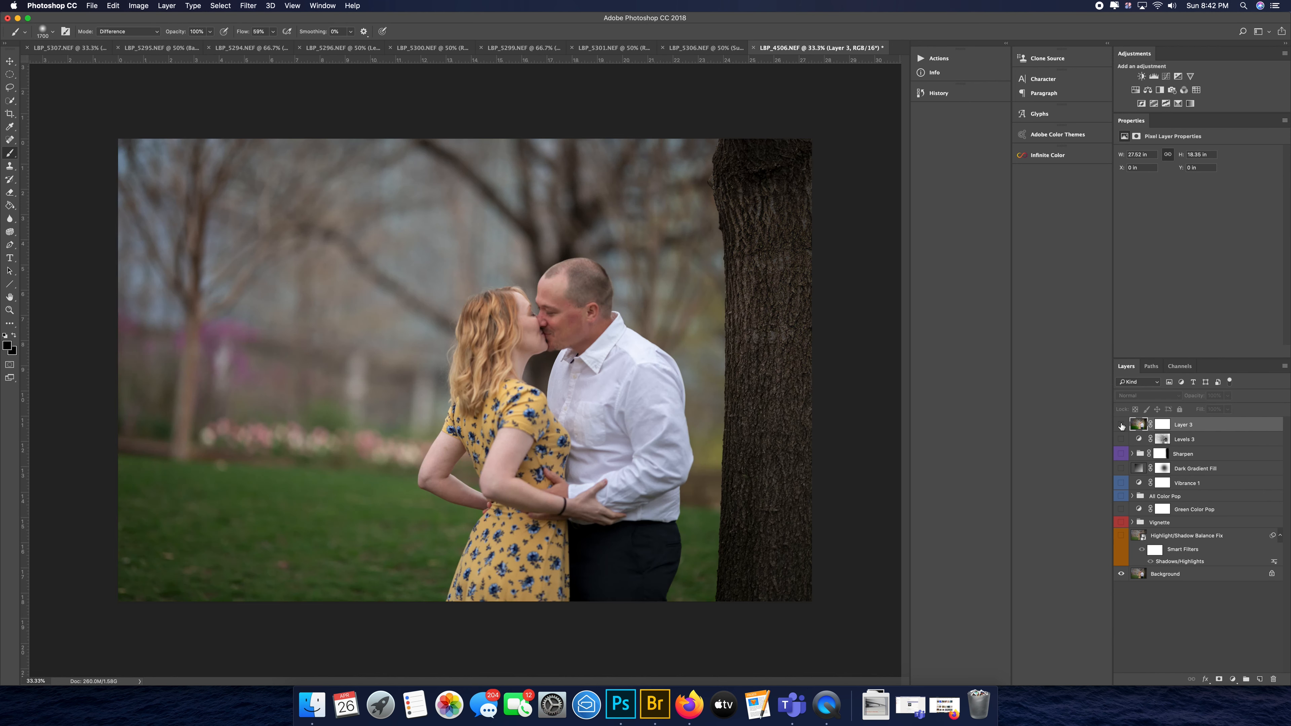
click(1122, 426)
click(1121, 425)
click(1122, 426)
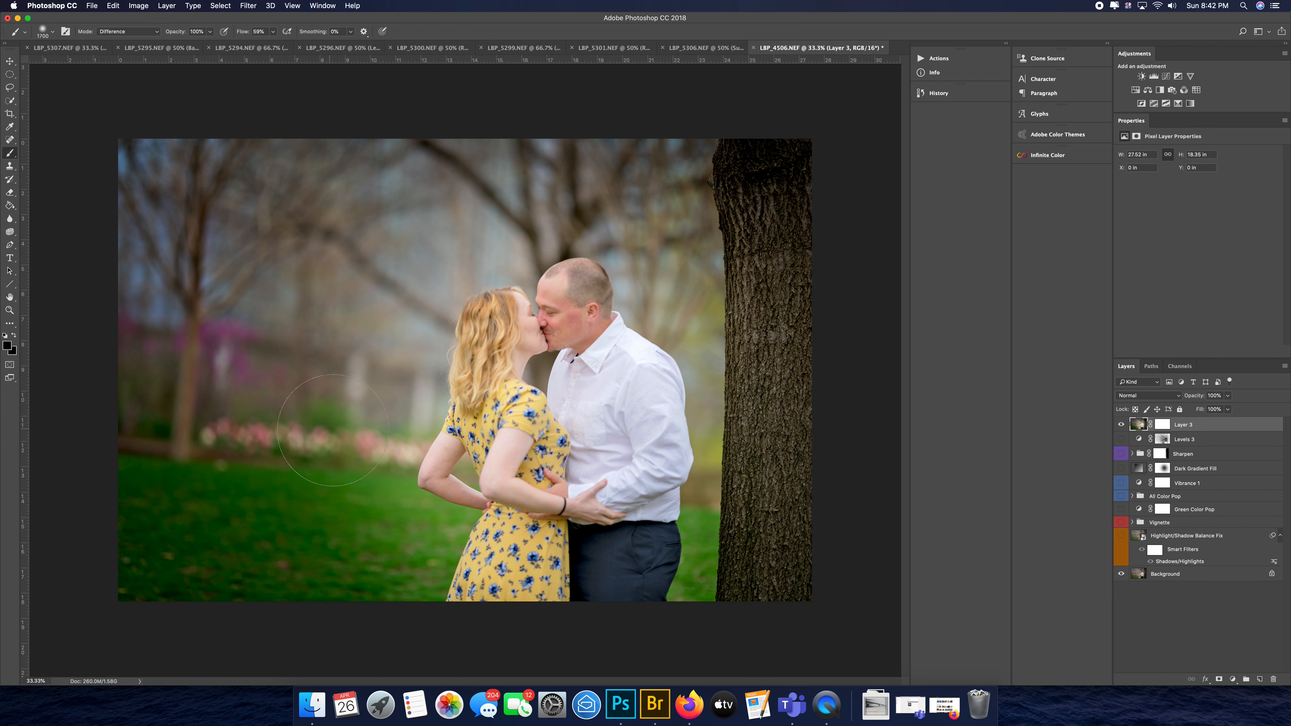
click(836, 711)
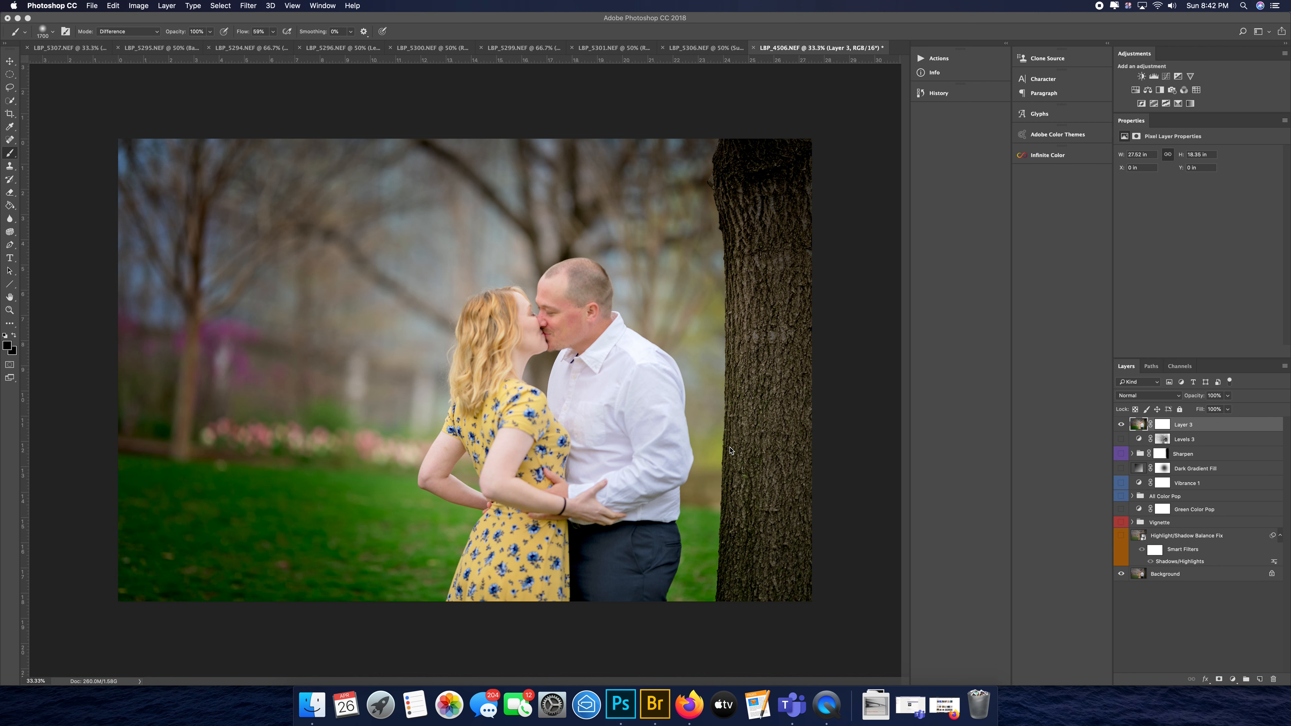
key(super+o)
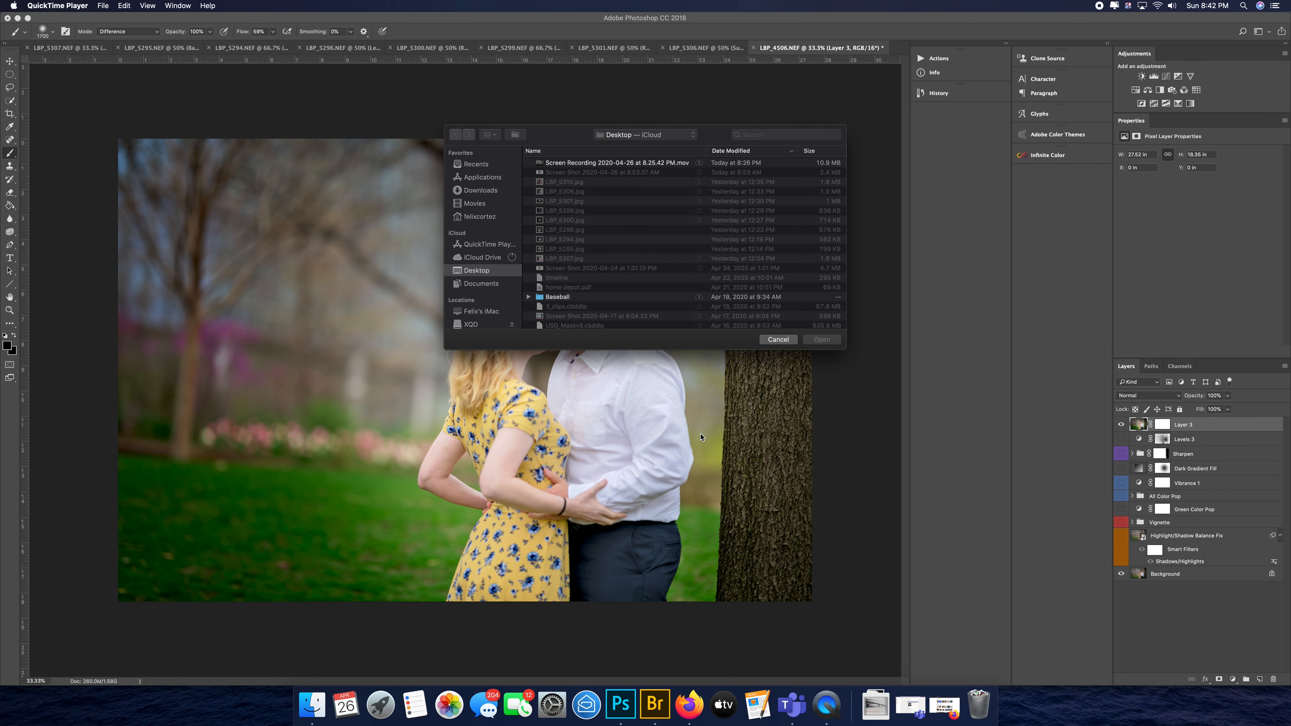